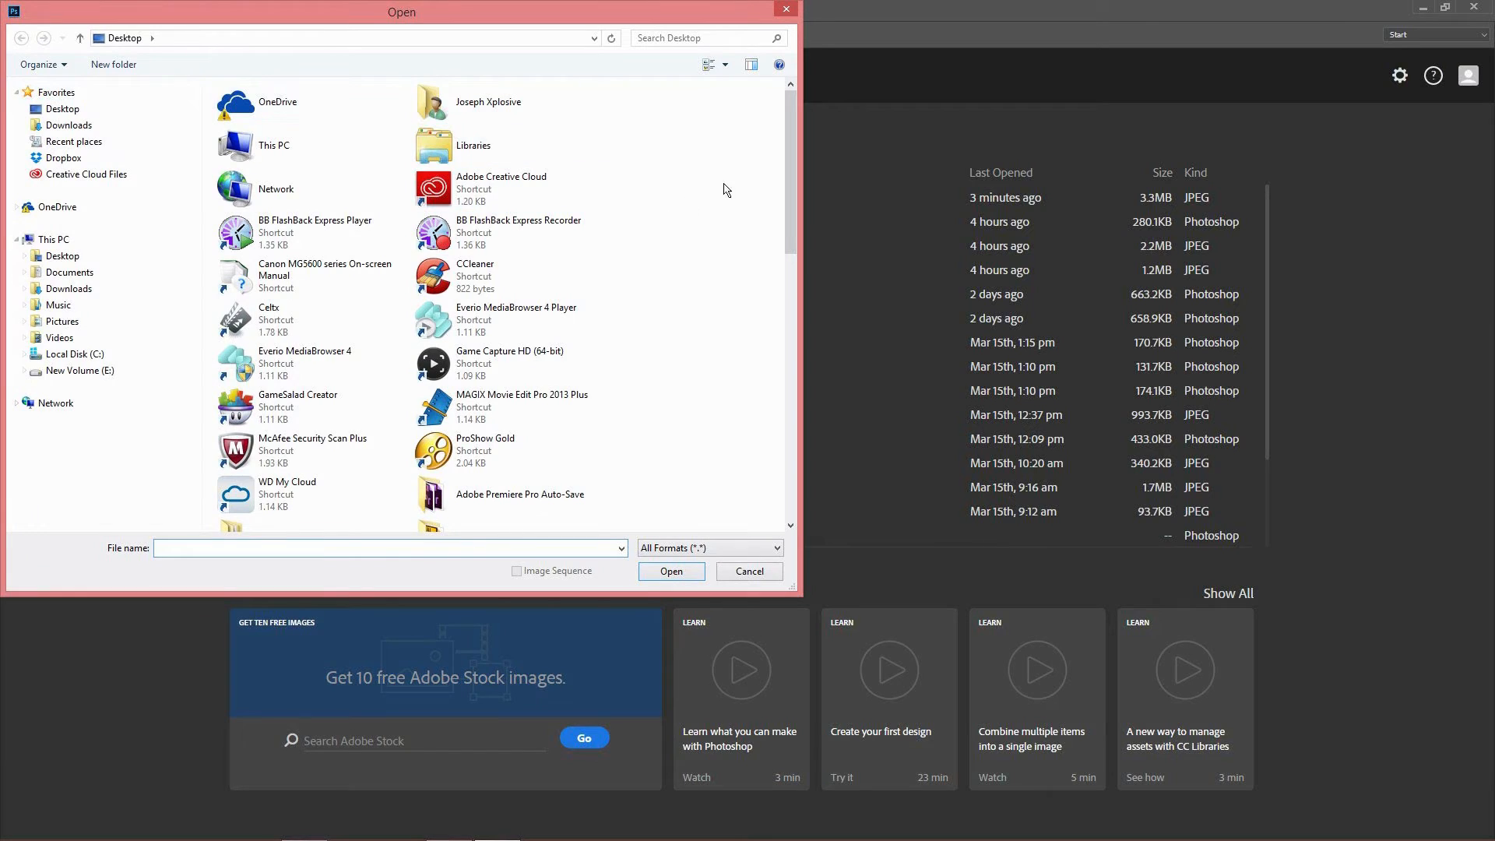
Open the photo SAM_1263.JPG from the Desktop
{"action": "left_click_drag", "start_coordinate": [788, 167], "coordinate": [789, 431]}
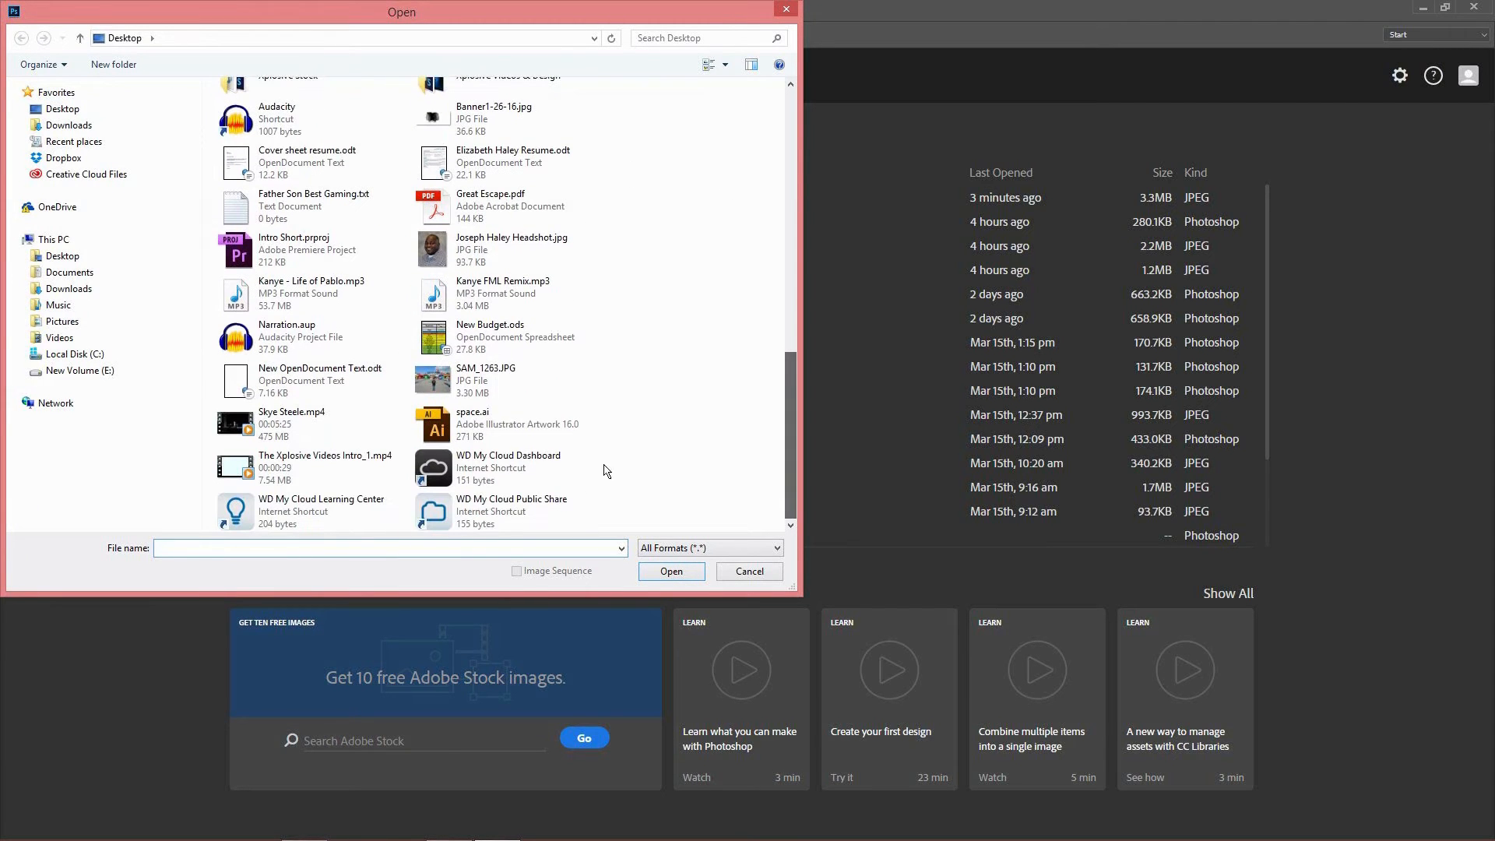
{"action": "left_click", "coordinate": [532, 388]}
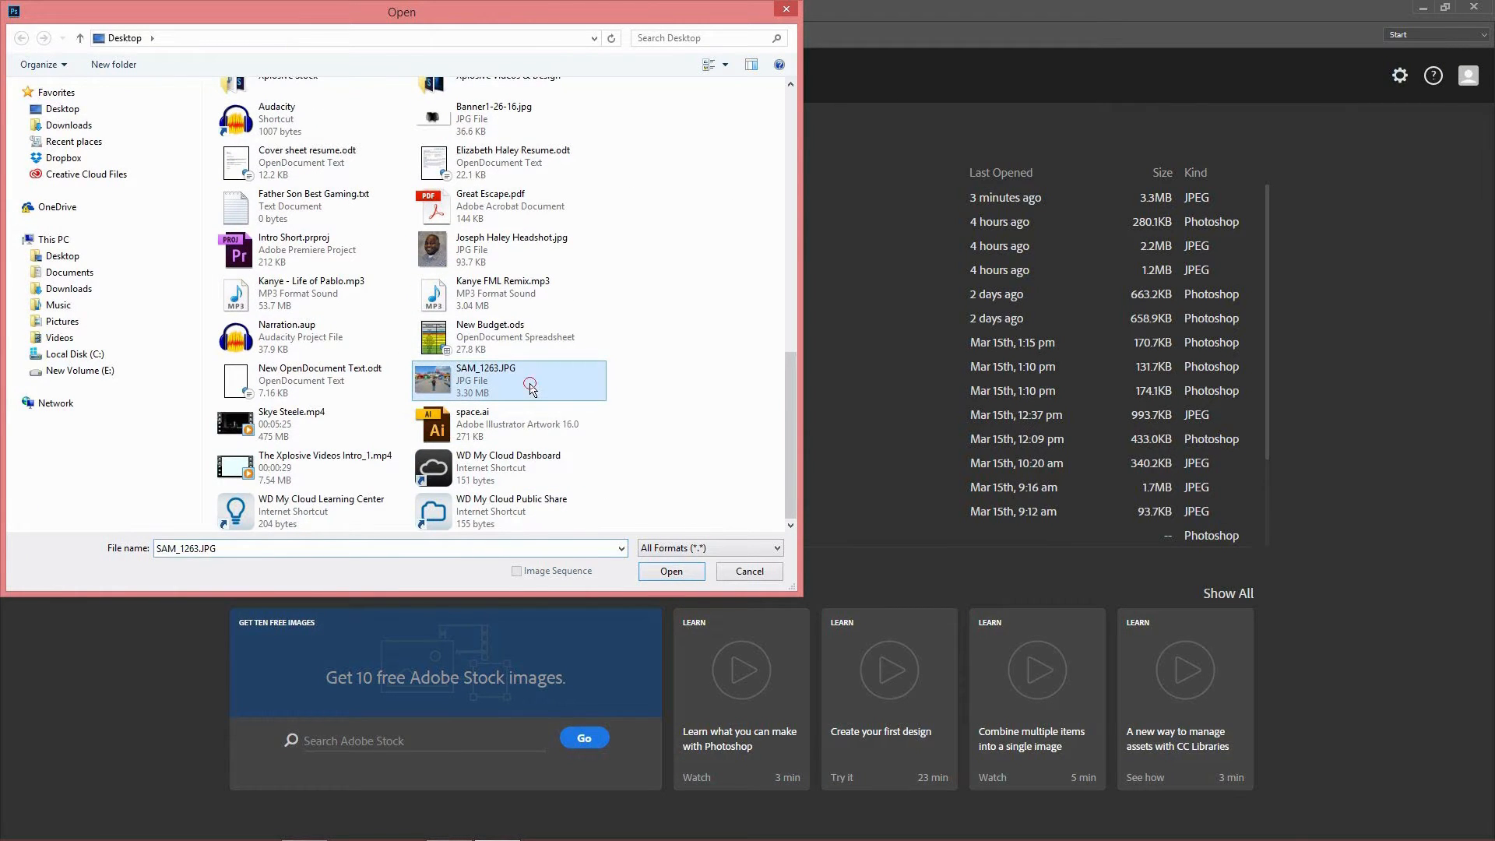
{"action": "double_click", "coordinate": [531, 387]}
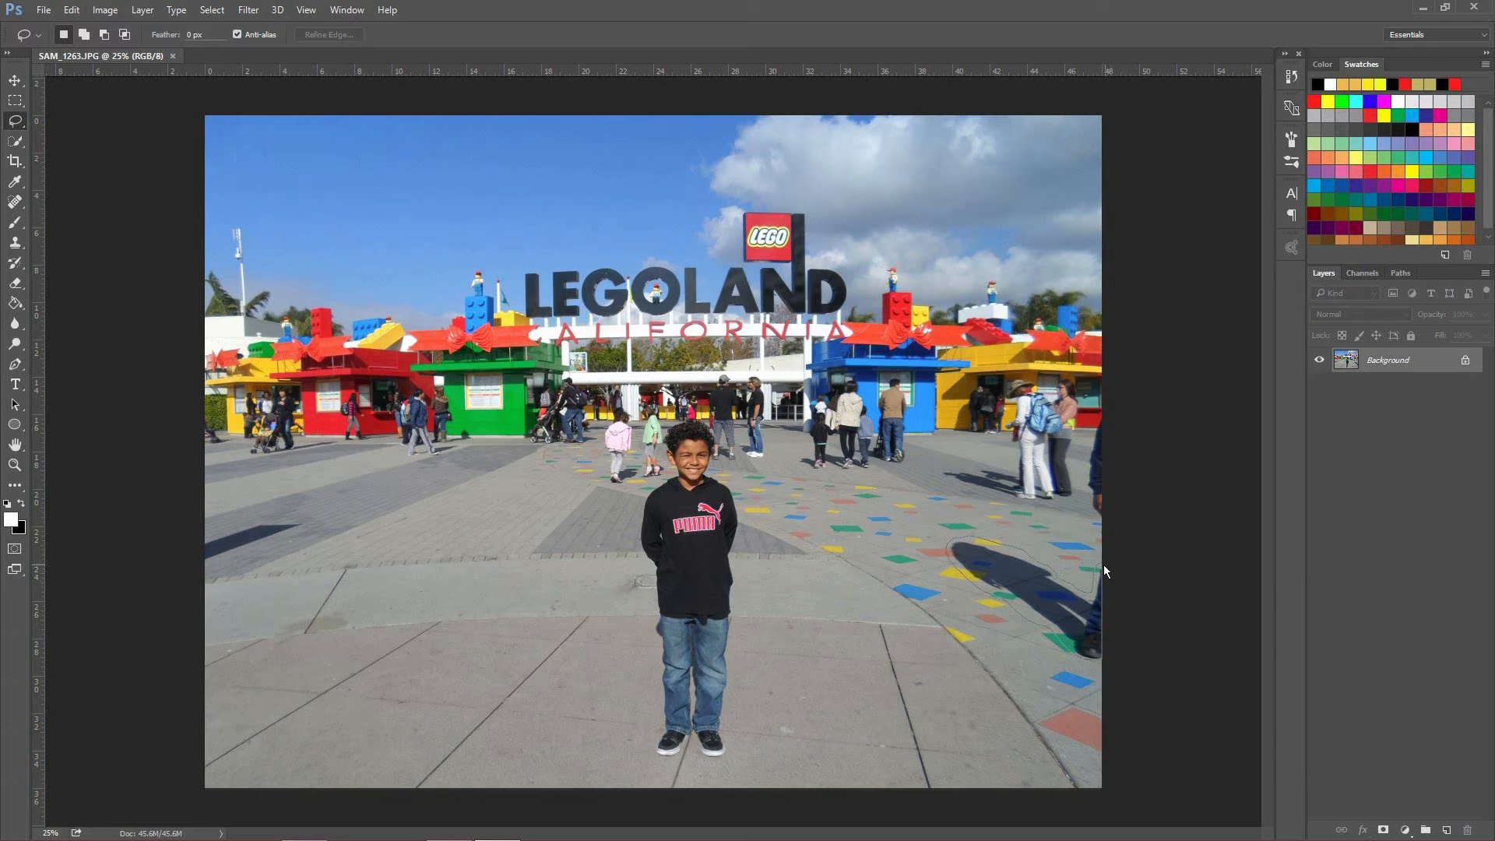
Lasso the long shadow and foot at the photo's right edge and fill the selection with Content-Aware
{"action": "left_click_drag", "start_coordinate": [1104, 568], "coordinate": [1104, 569]}
{"action": "right_click", "coordinate": [1074, 606]}
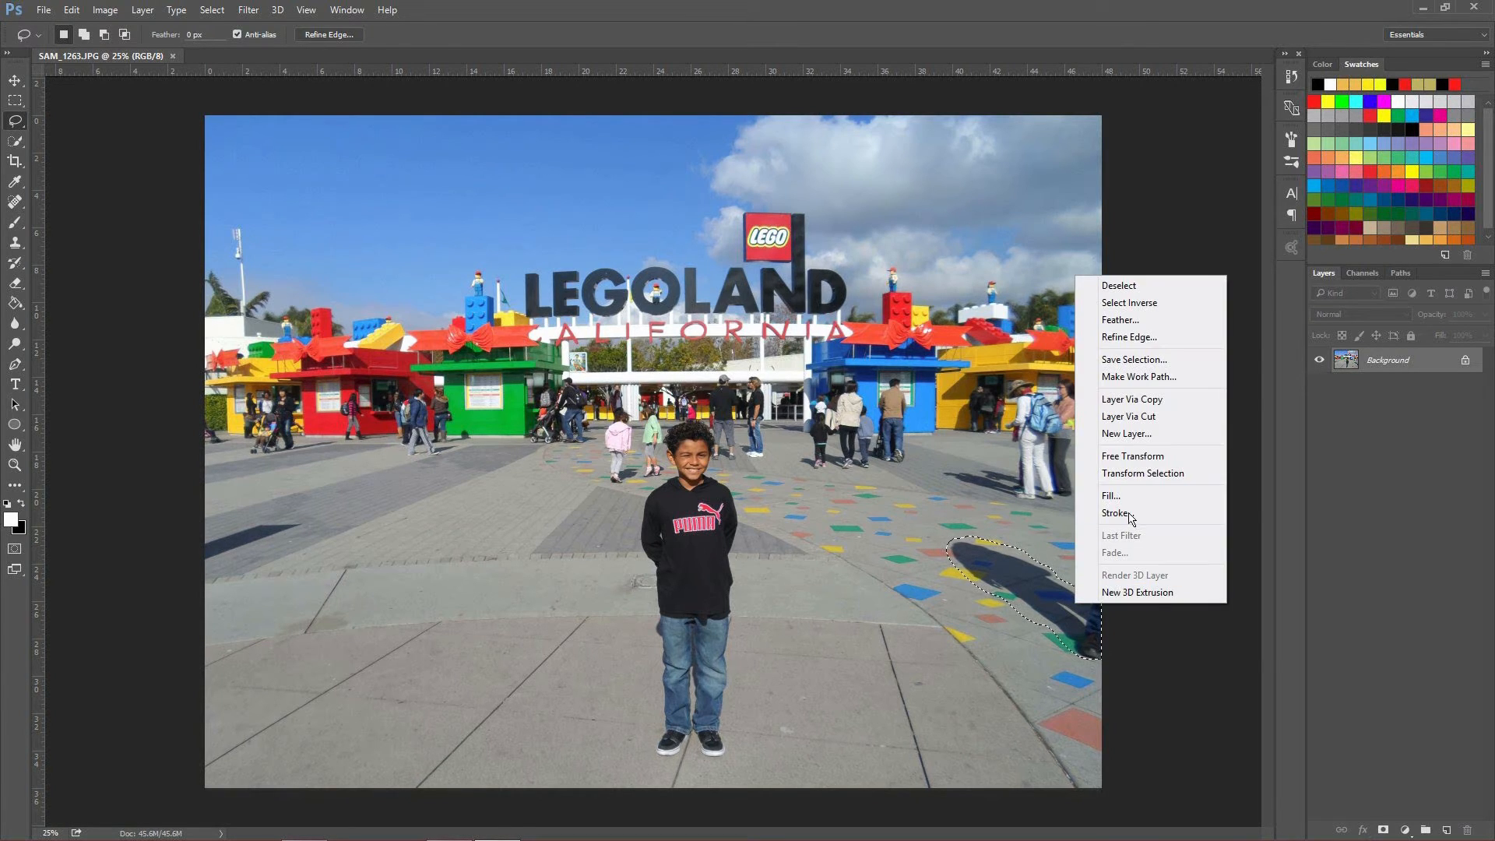
{"action": "left_click", "coordinate": [1142, 636]}
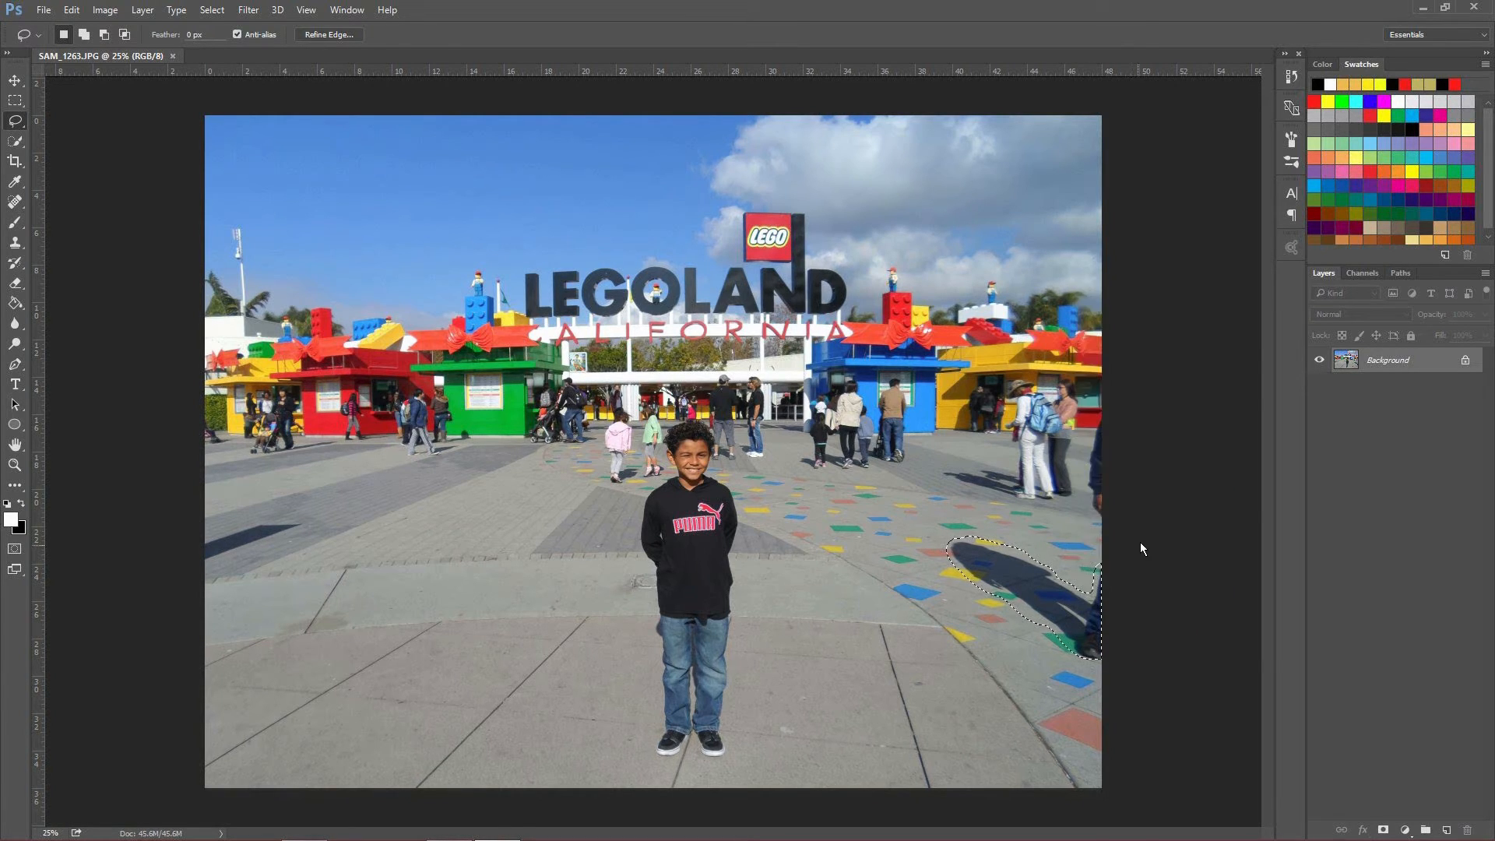
{"action": "right_click", "coordinate": [1068, 610]}
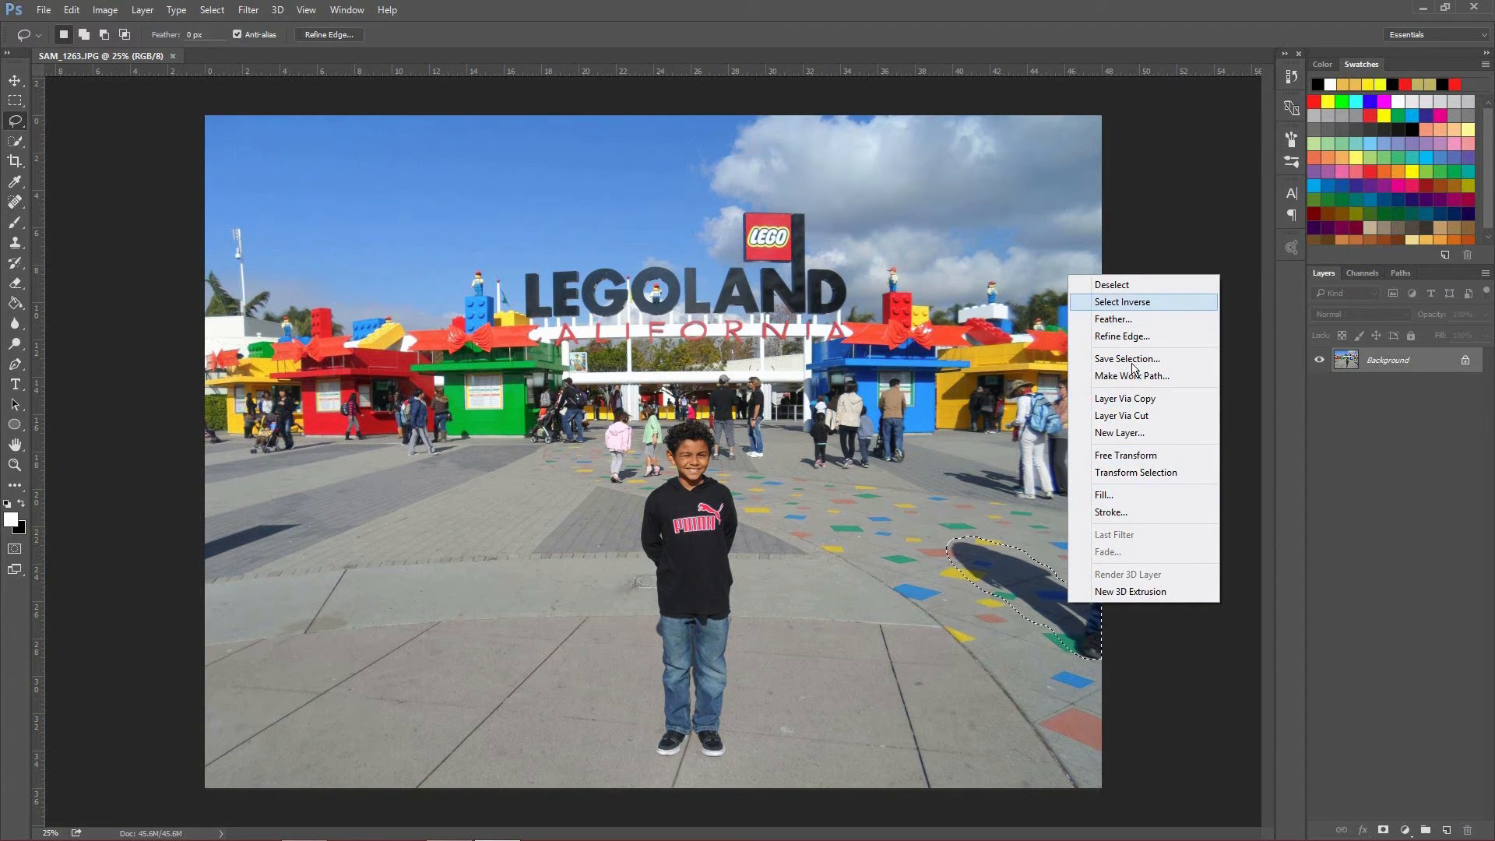
{"action": "left_click", "coordinate": [1112, 499]}
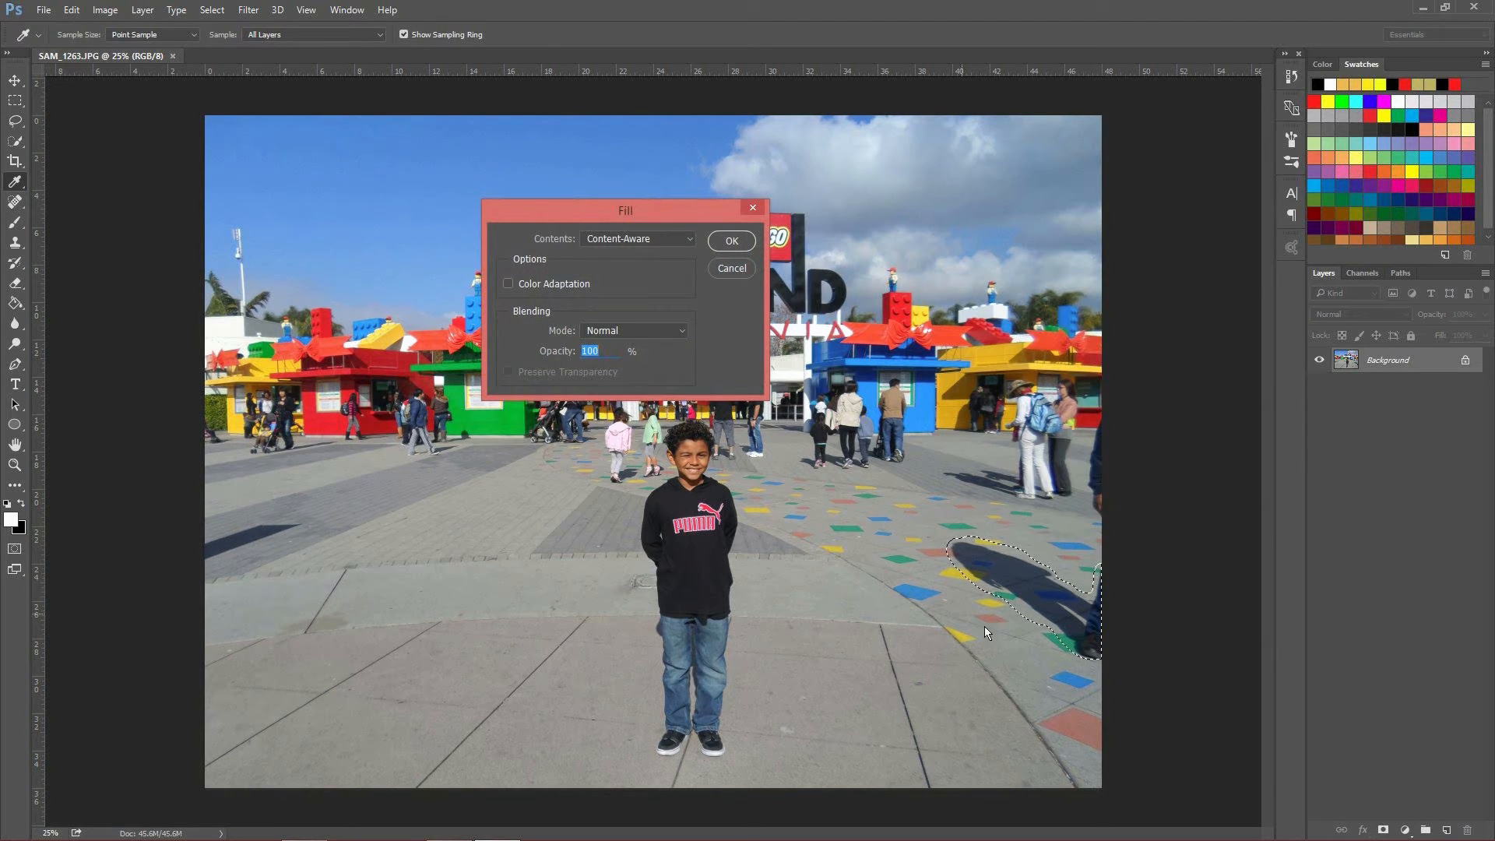
{"action": "left_click", "coordinate": [684, 236]}
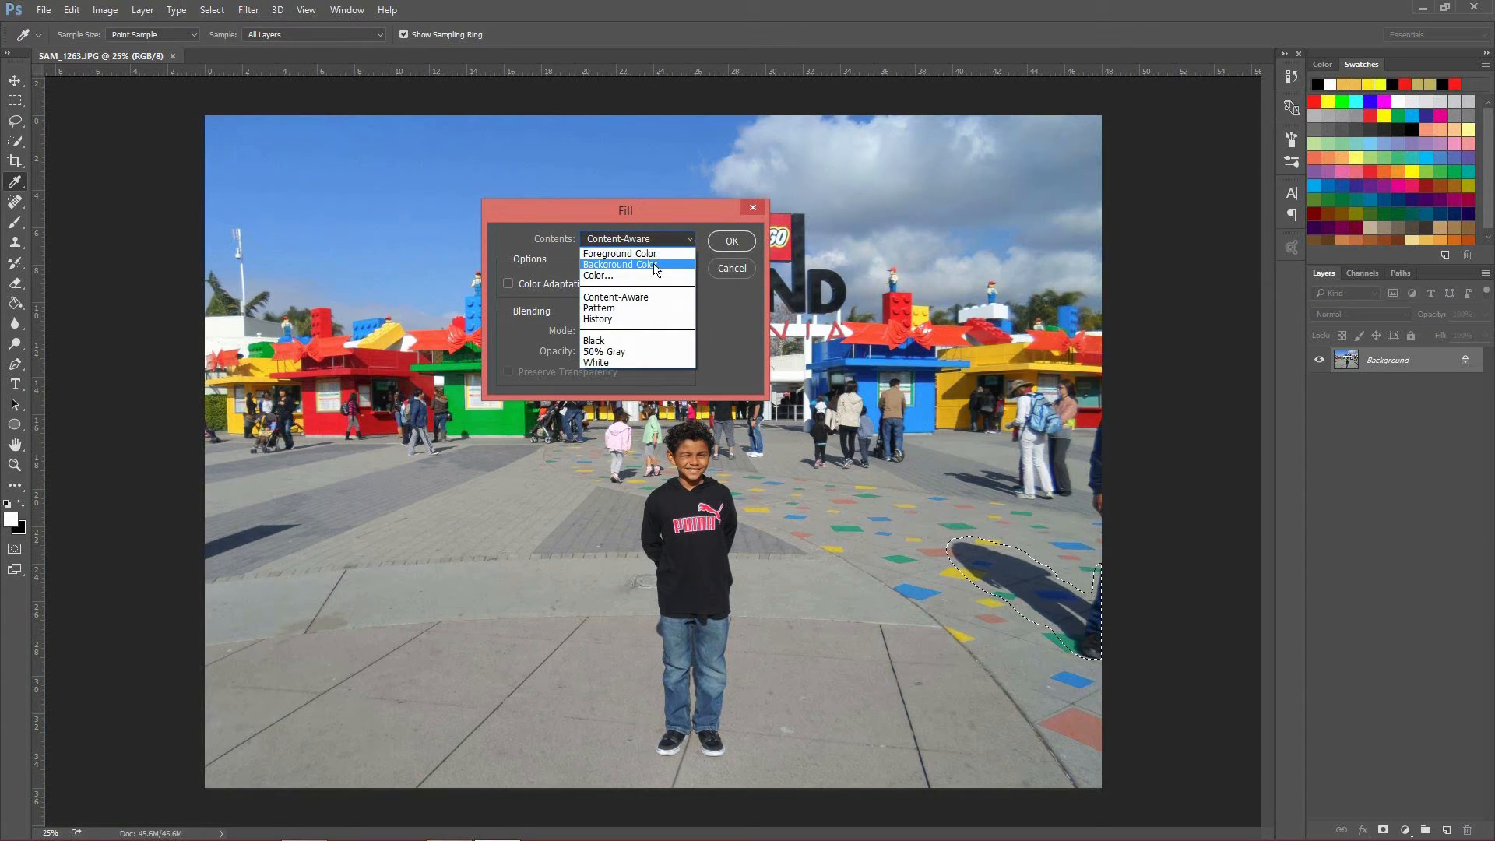
{"action": "left_click", "coordinate": [566, 227]}
{"action": "left_click", "coordinate": [690, 237]}
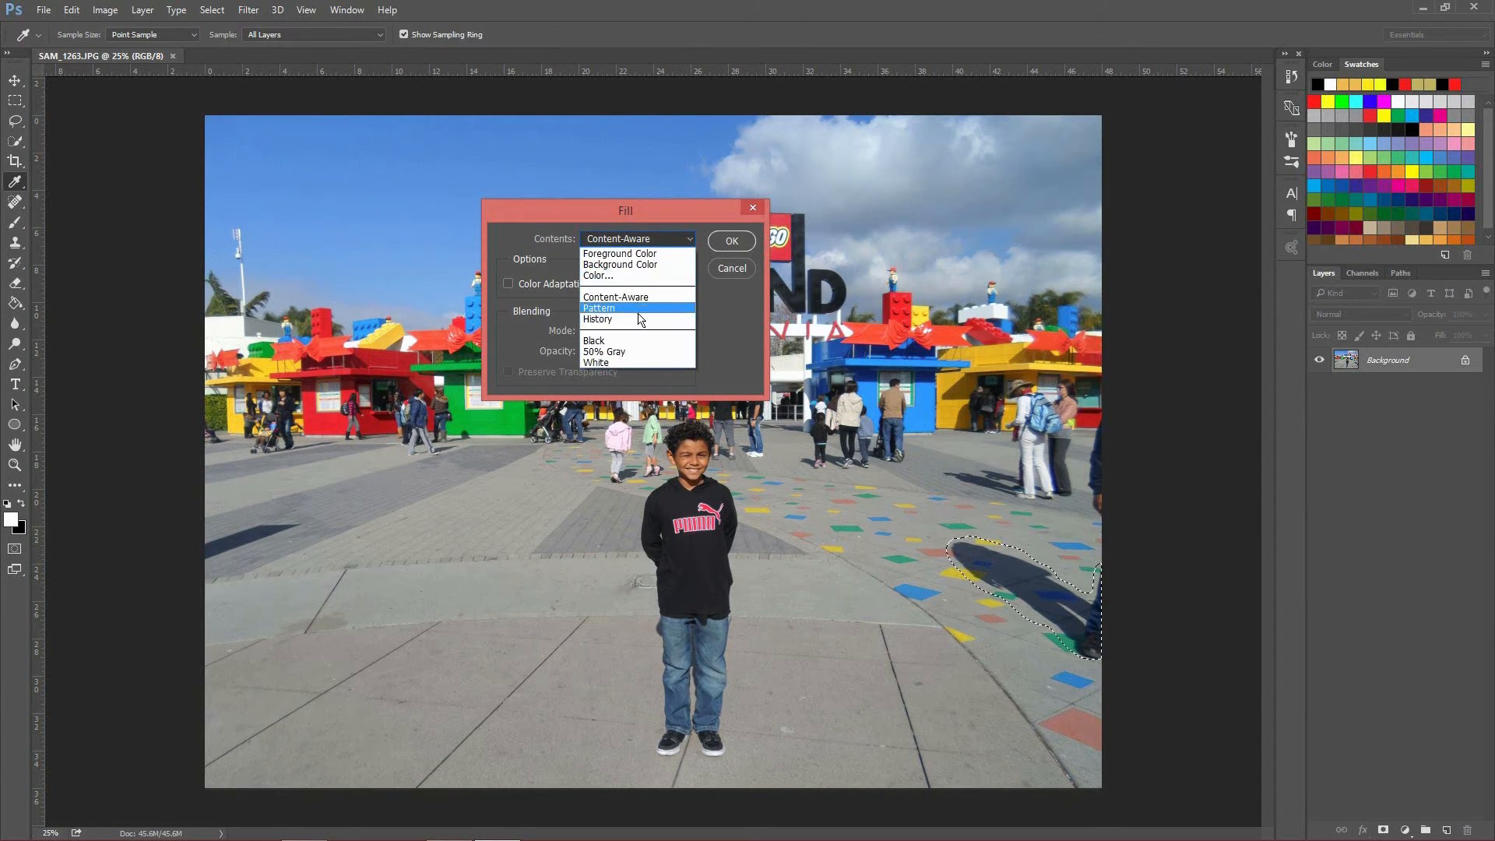
{"action": "left_click", "coordinate": [601, 298]}
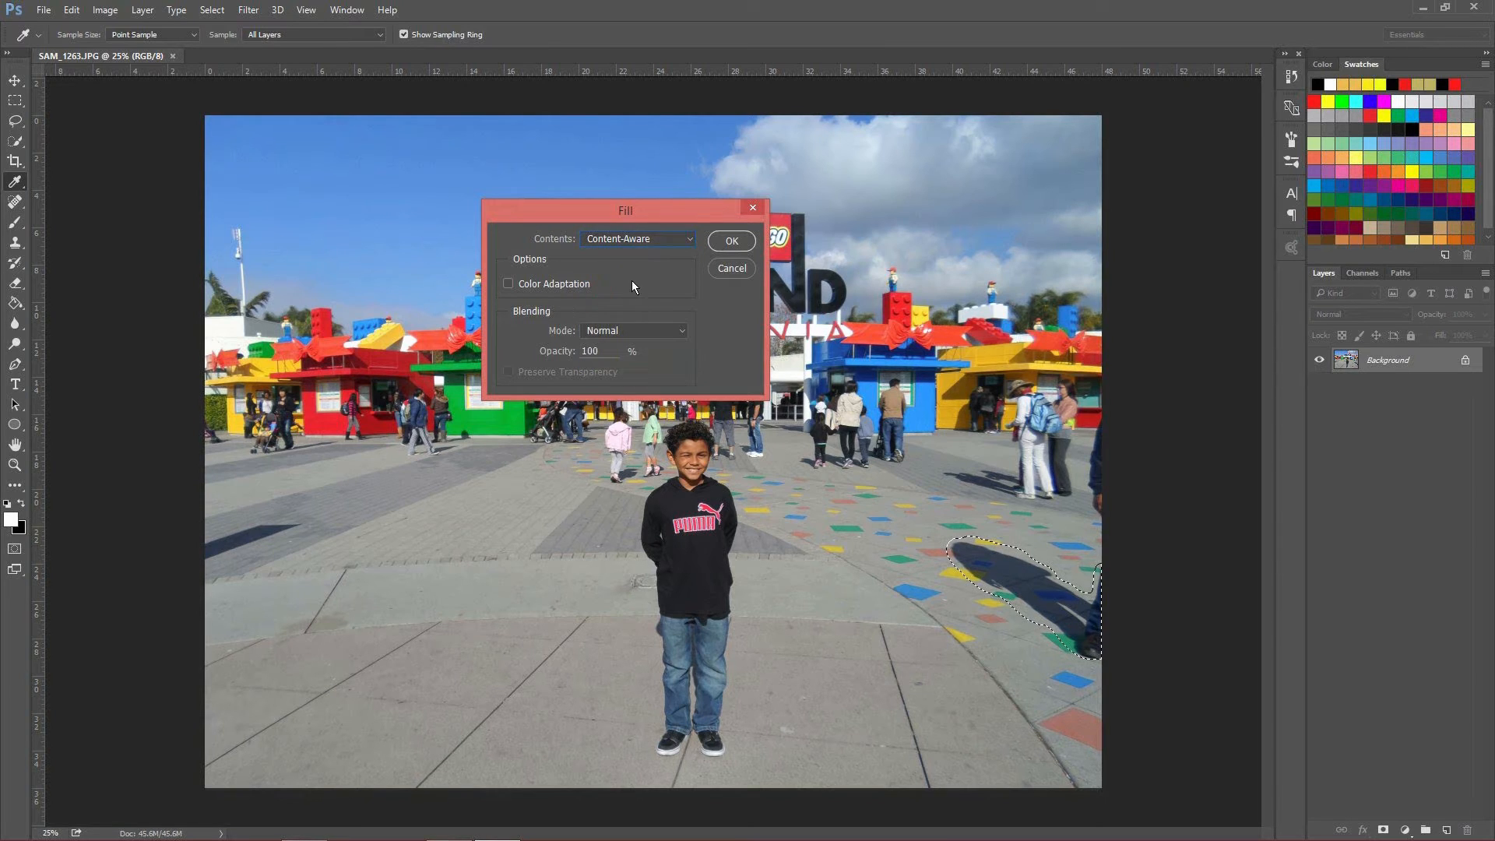
{"action": "left_click", "coordinate": [732, 242]}
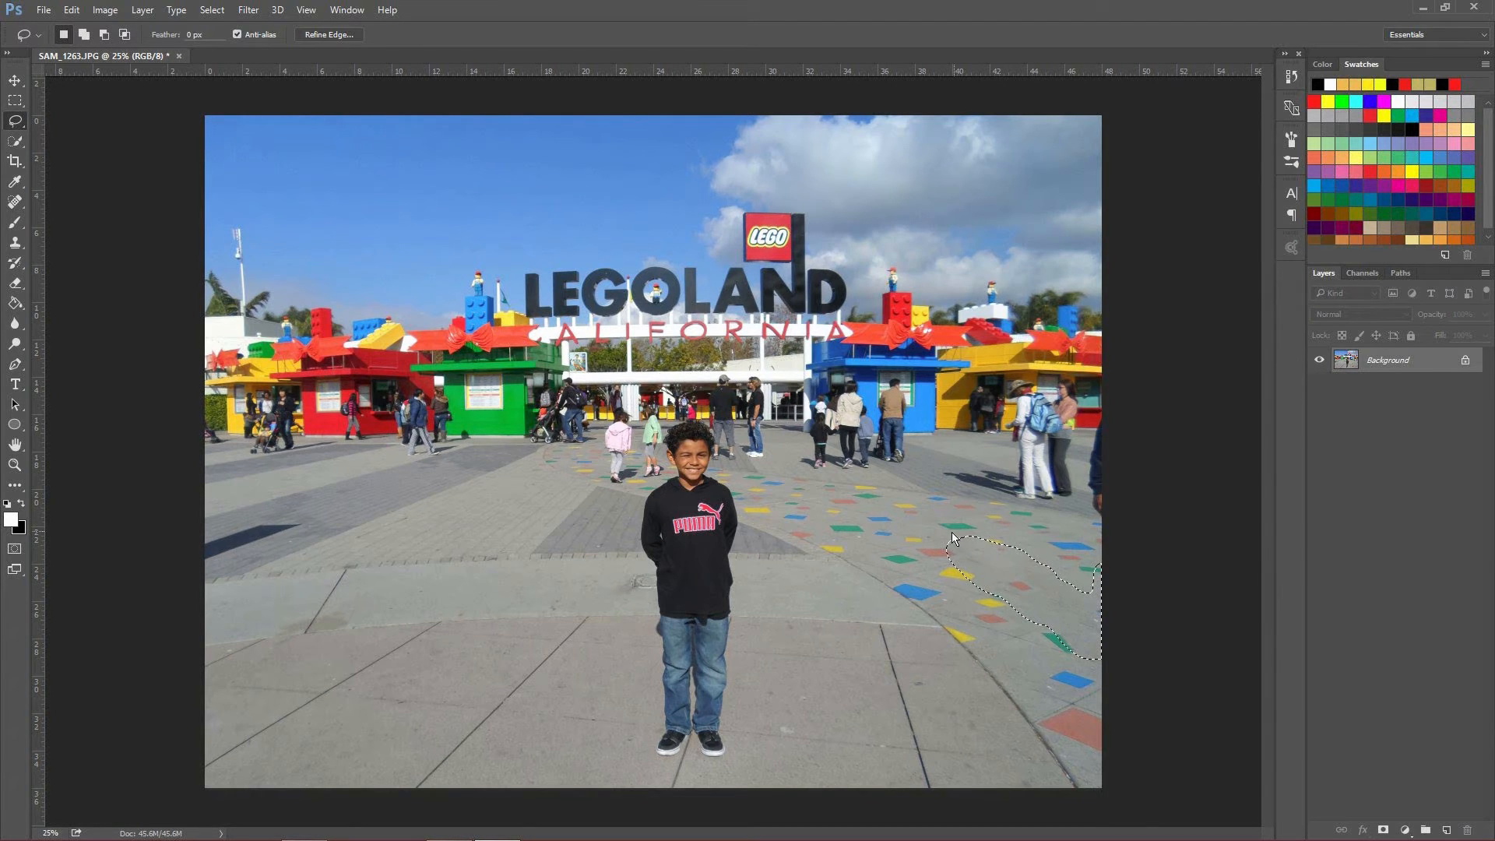
Clear the selection around the filled pavement area
{"action": "right_click", "coordinate": [1067, 604]}
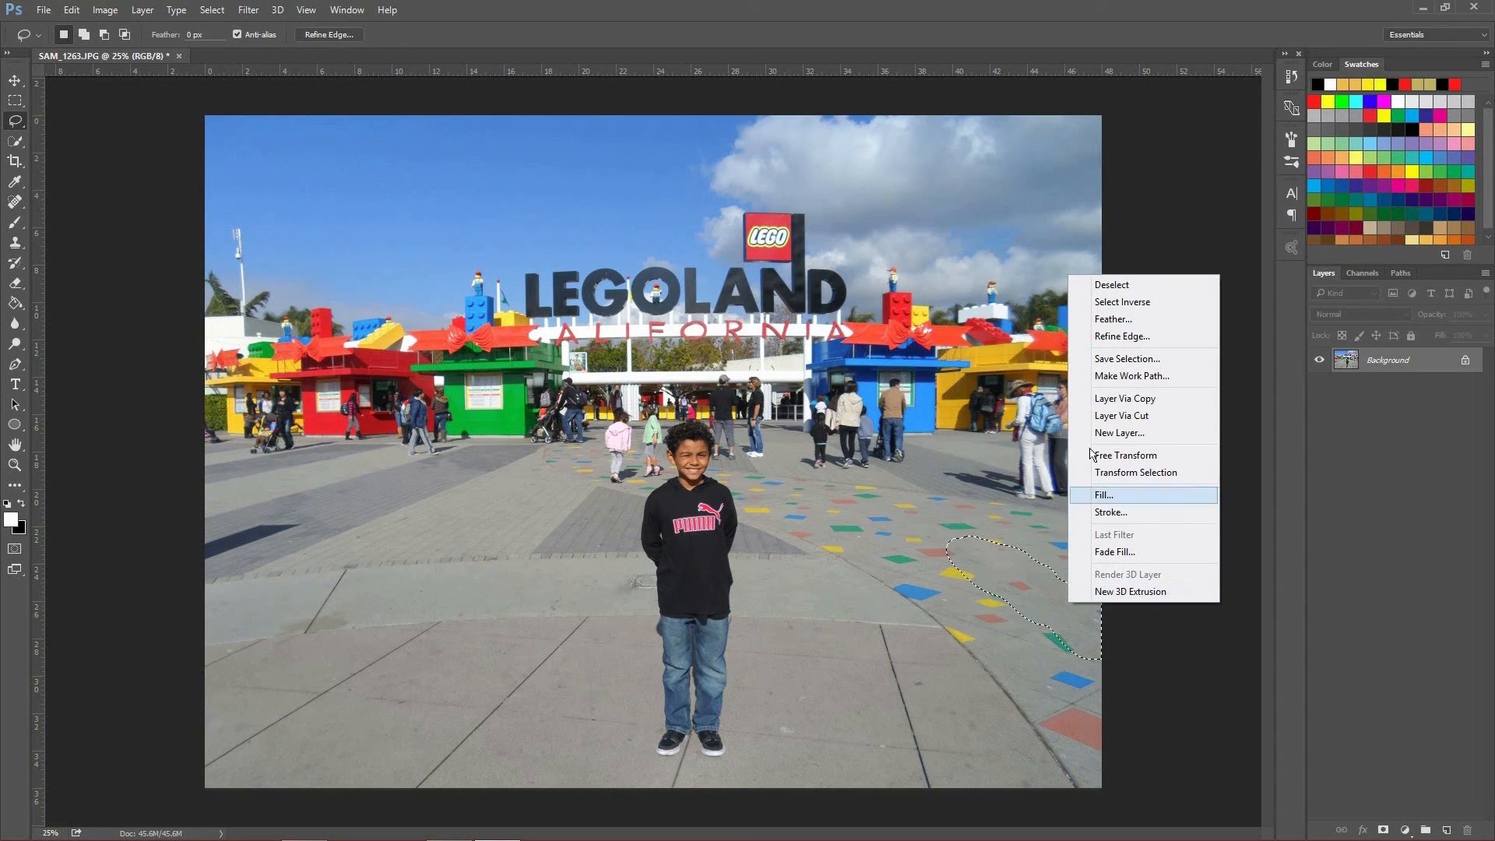
{"action": "left_click", "coordinate": [1119, 286]}
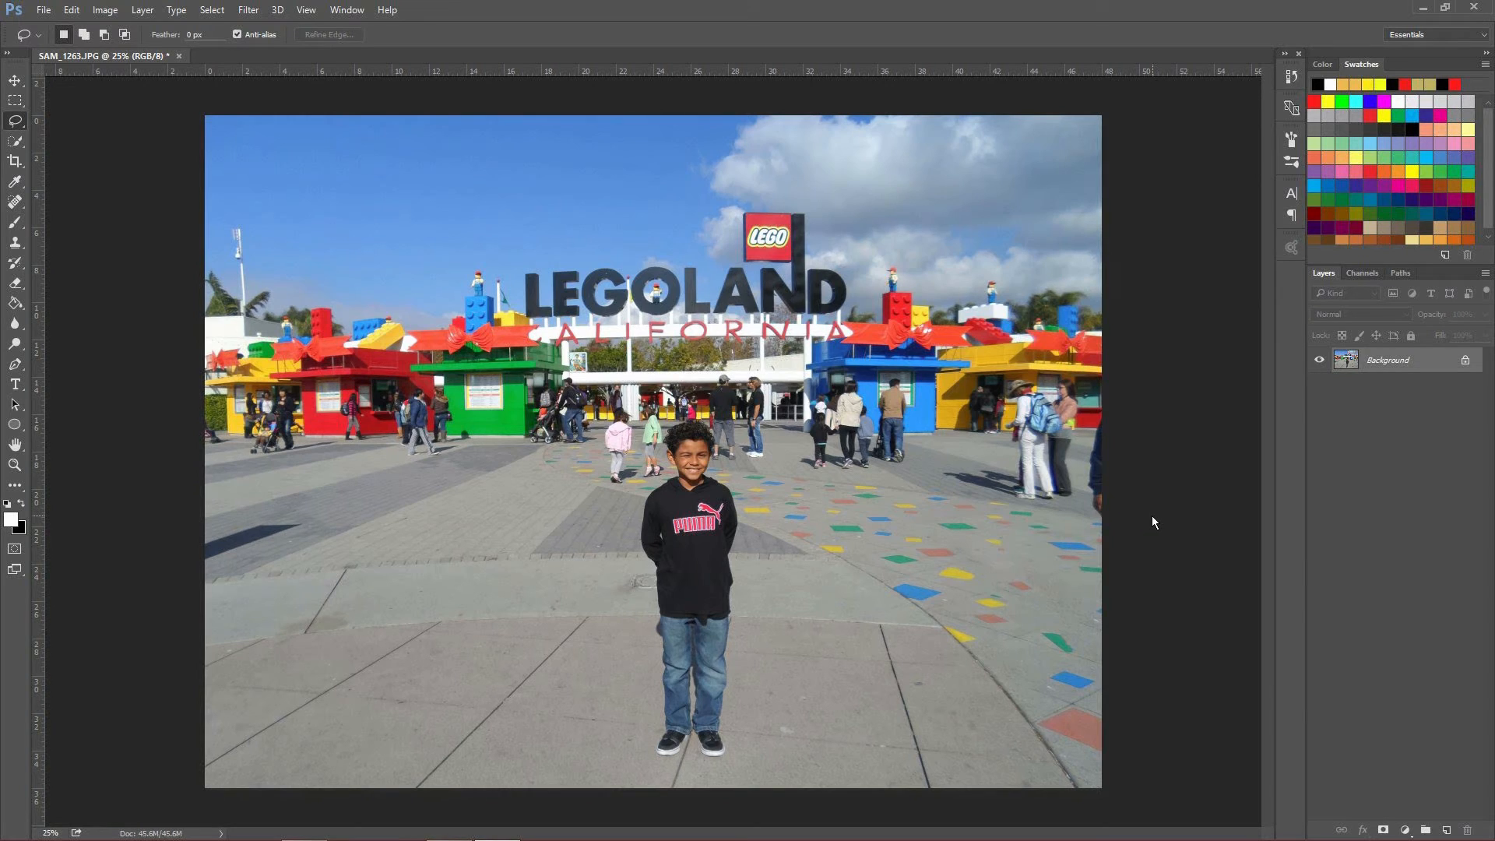
{"action": "key", "text": "ctrl+z"}
{"action": "left_click", "coordinate": [1075, 593]}
Lasso the green tile above the filled pavement and copy it to a new layer with Layer Via Copy
{"action": "left_click_drag", "start_coordinate": [956, 535], "coordinate": [956, 537]}
{"action": "right_click", "coordinate": [961, 528]}
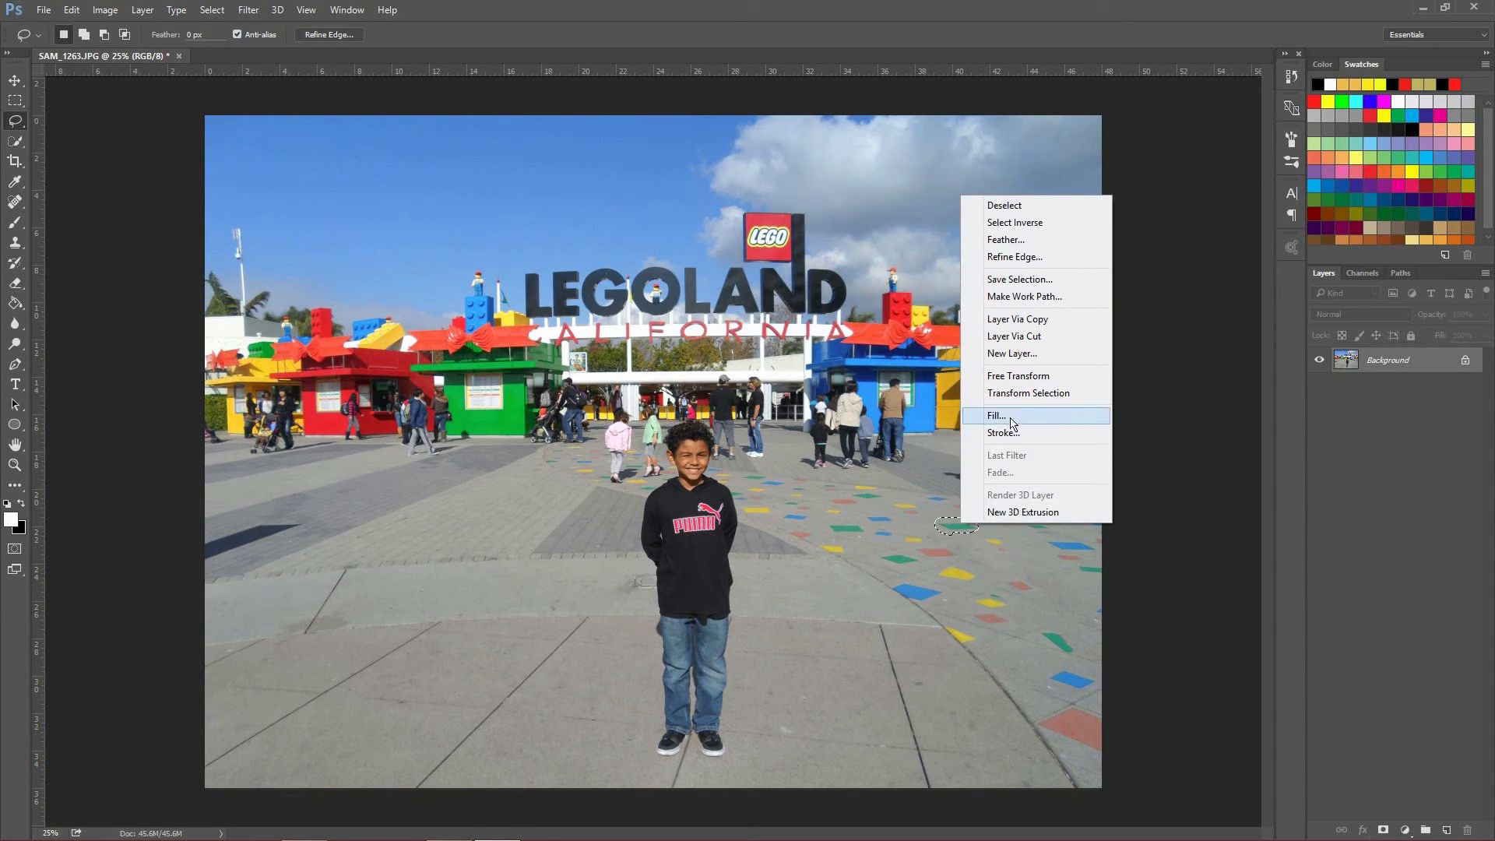
{"action": "left_click", "coordinate": [1056, 326]}
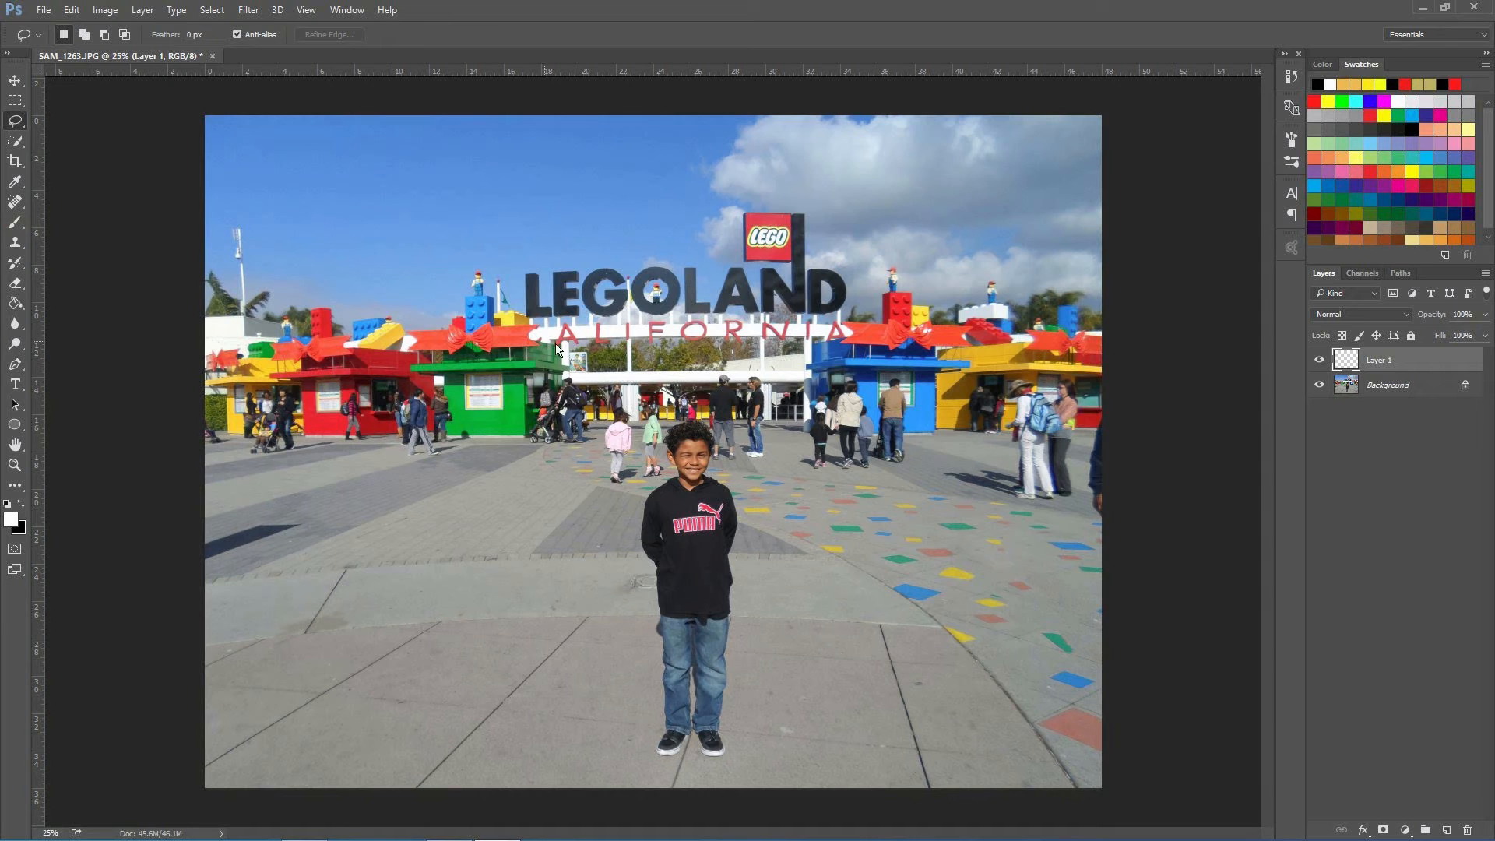
Paint a white Brush scribble over the boy on the copied tile's layer and toggle that layer's visibility
{"action": "key", "text": "b"}
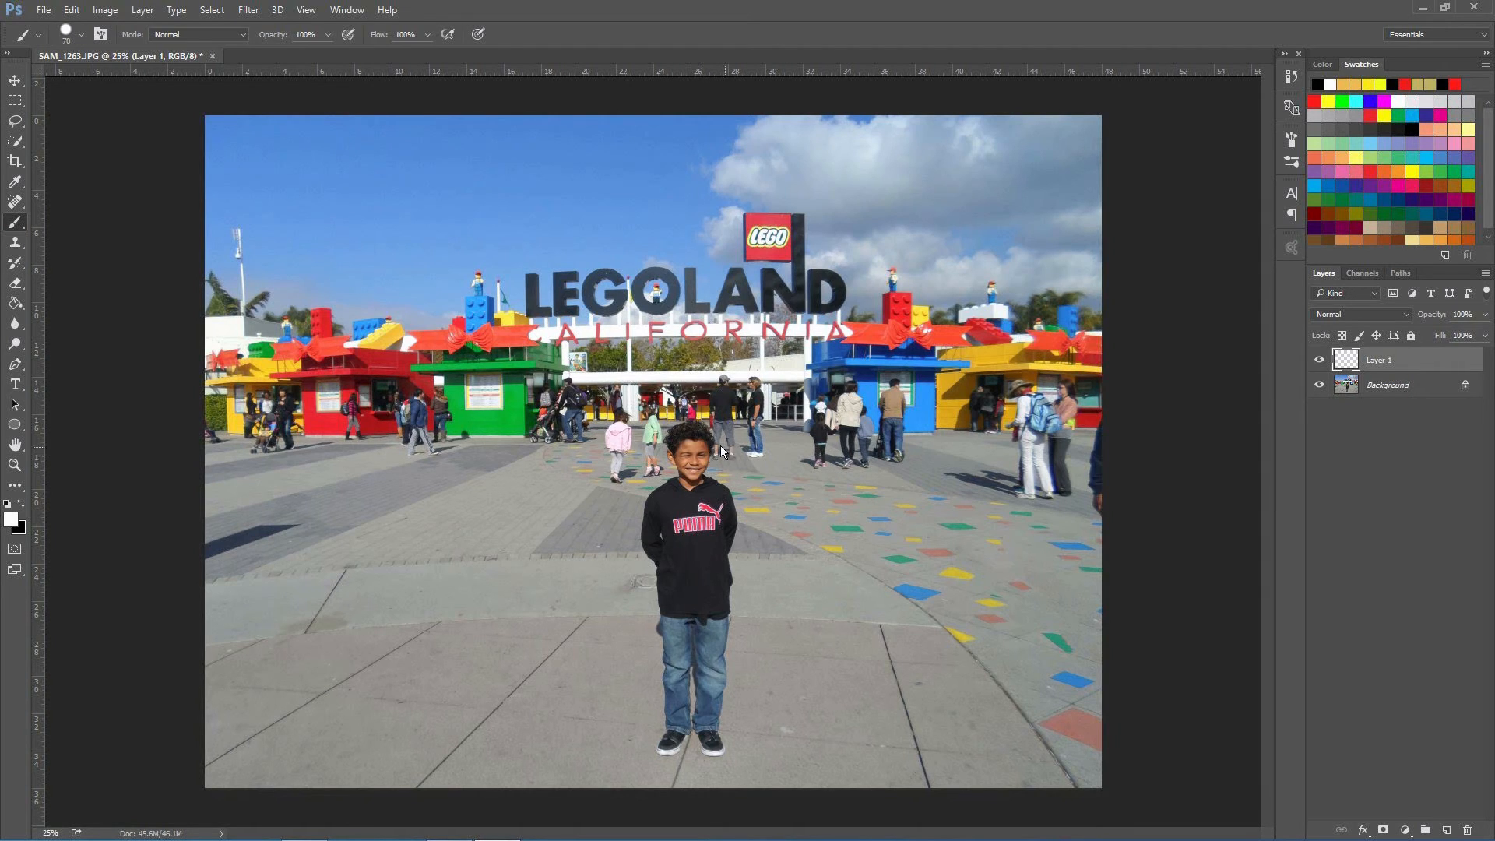
{"action": "mouse_move", "coordinate": [721, 449]}
{"action": "left_mouse_down"}
{"action": "mouse_move", "coordinate": [719, 483]}
{"action": "mouse_move", "coordinate": [759, 496]}
{"action": "mouse_move", "coordinate": [625, 533]}
{"action": "mouse_move", "coordinate": [669, 552]}
{"action": "mouse_move", "coordinate": [650, 580]}
{"action": "mouse_move", "coordinate": [661, 611]}
{"action": "mouse_move", "coordinate": [774, 650]}
{"action": "left_mouse_up"}
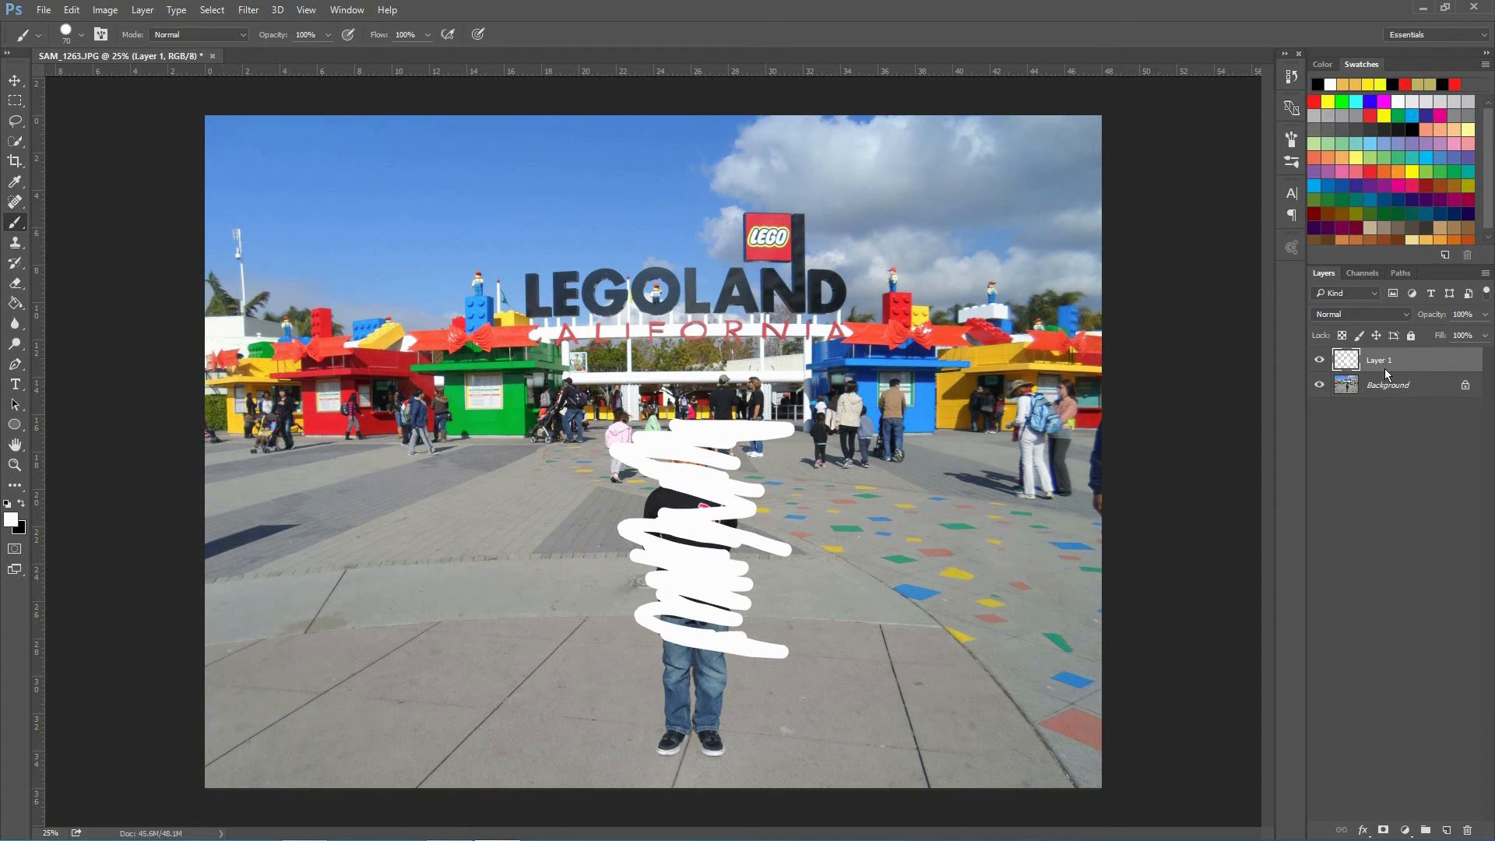
{"action": "left_click", "coordinate": [1319, 361]}
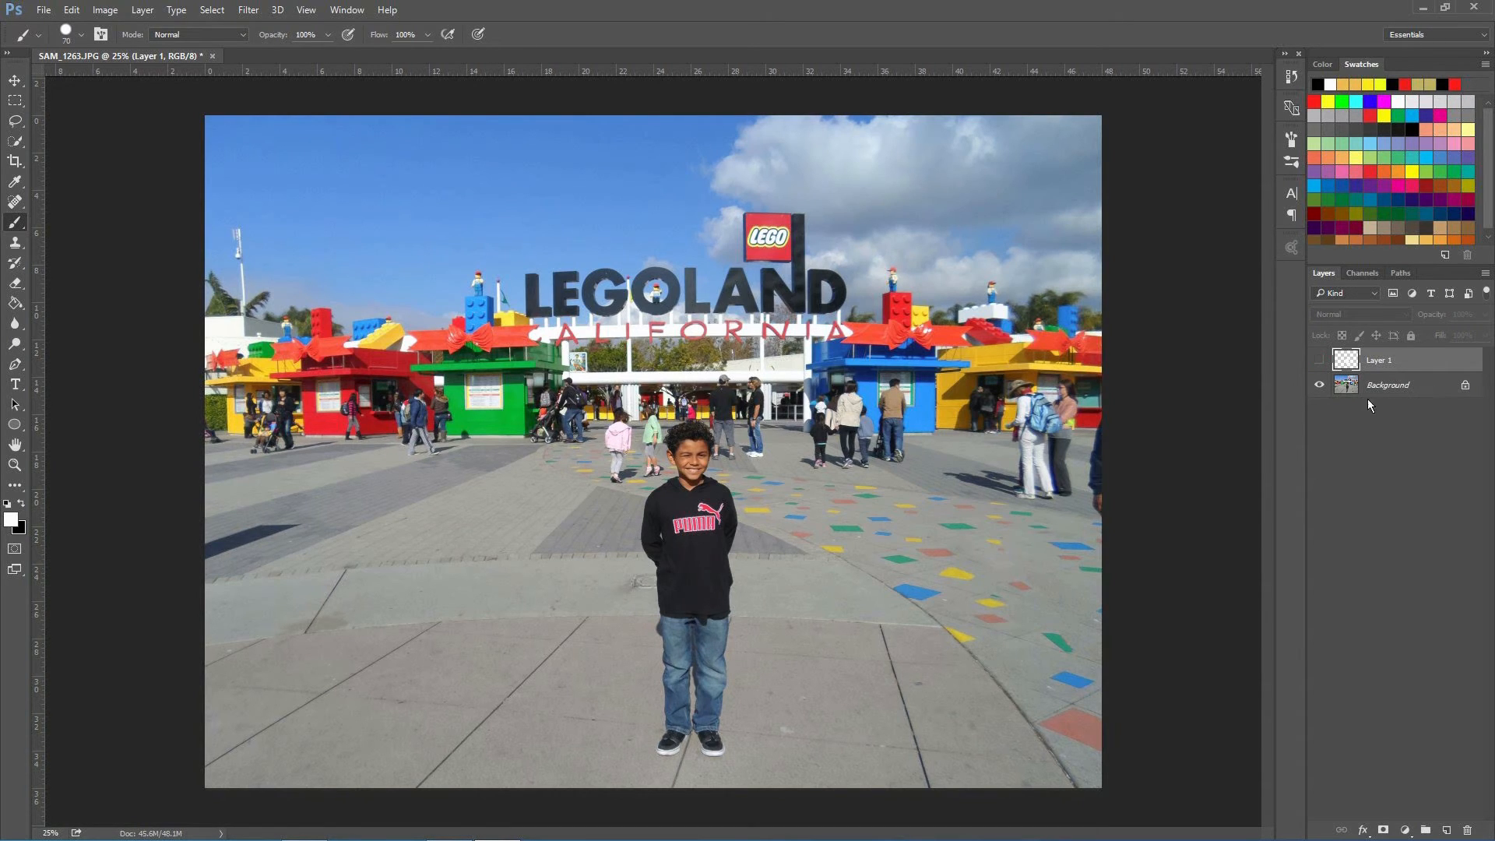
{"action": "left_click", "coordinate": [1318, 360]}
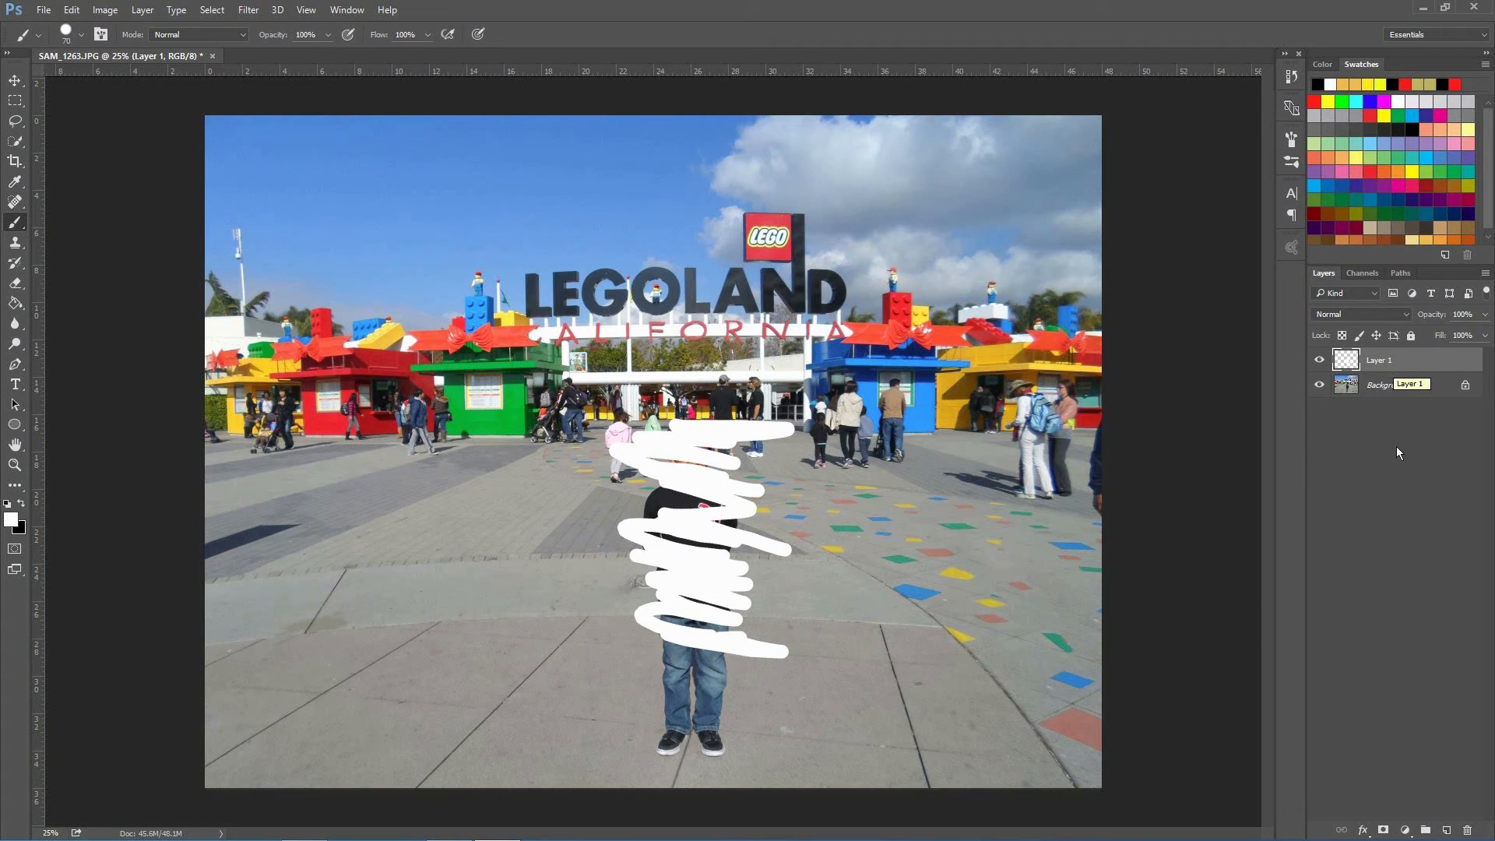
Add two blank layers and undo everything back to the single Background layer
{"action": "left_click", "coordinate": [1447, 830]}
{"action": "left_click", "coordinate": [1447, 830]}
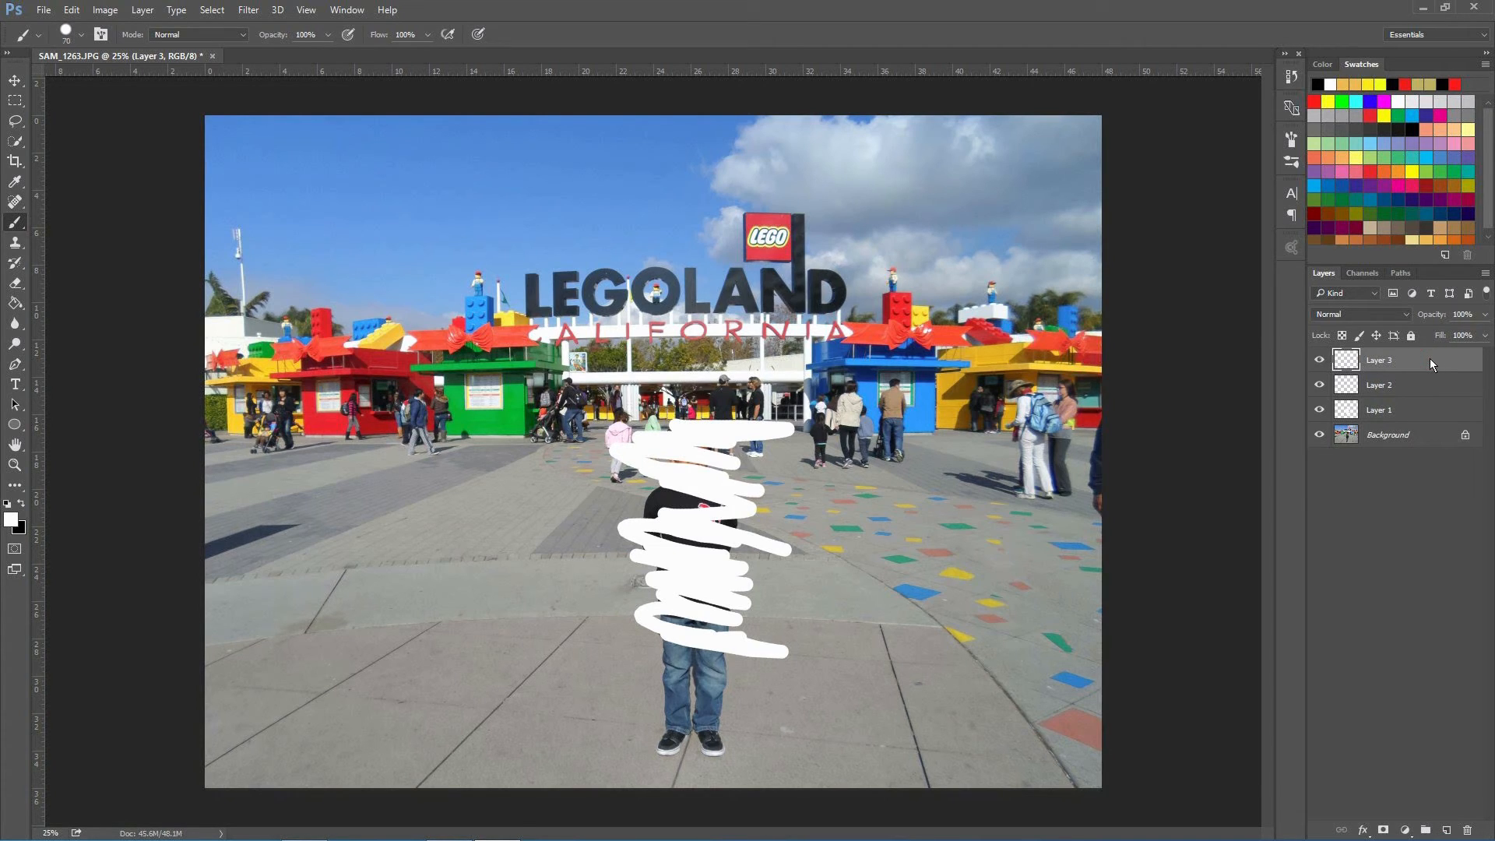
{"action": "key", "text": "ctrl+z"}
{"action": "key", "text": "ctrl+z"}
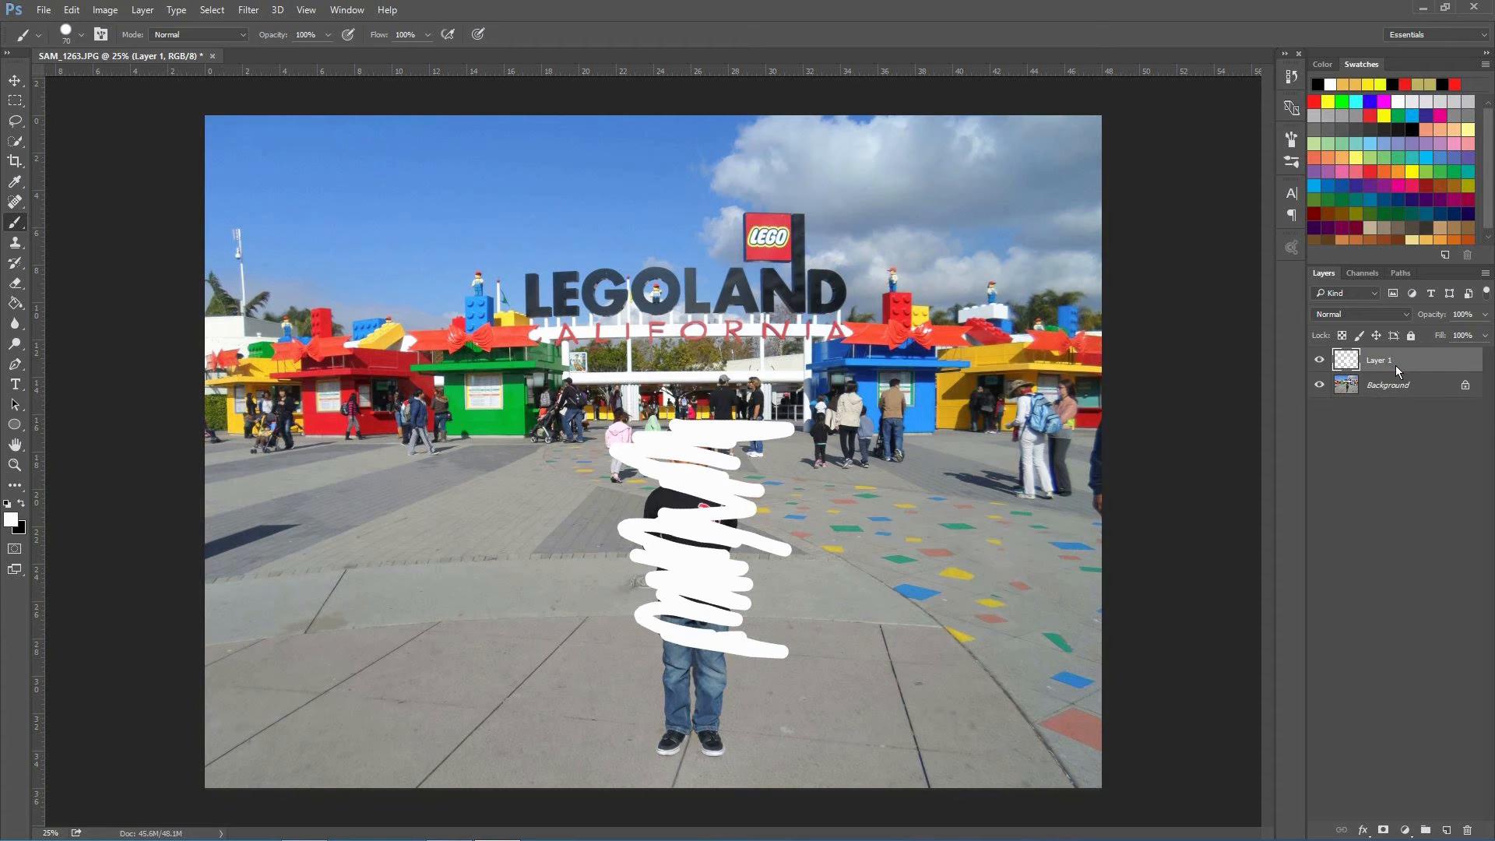
{"action": "key", "text": "ctrl+z"}
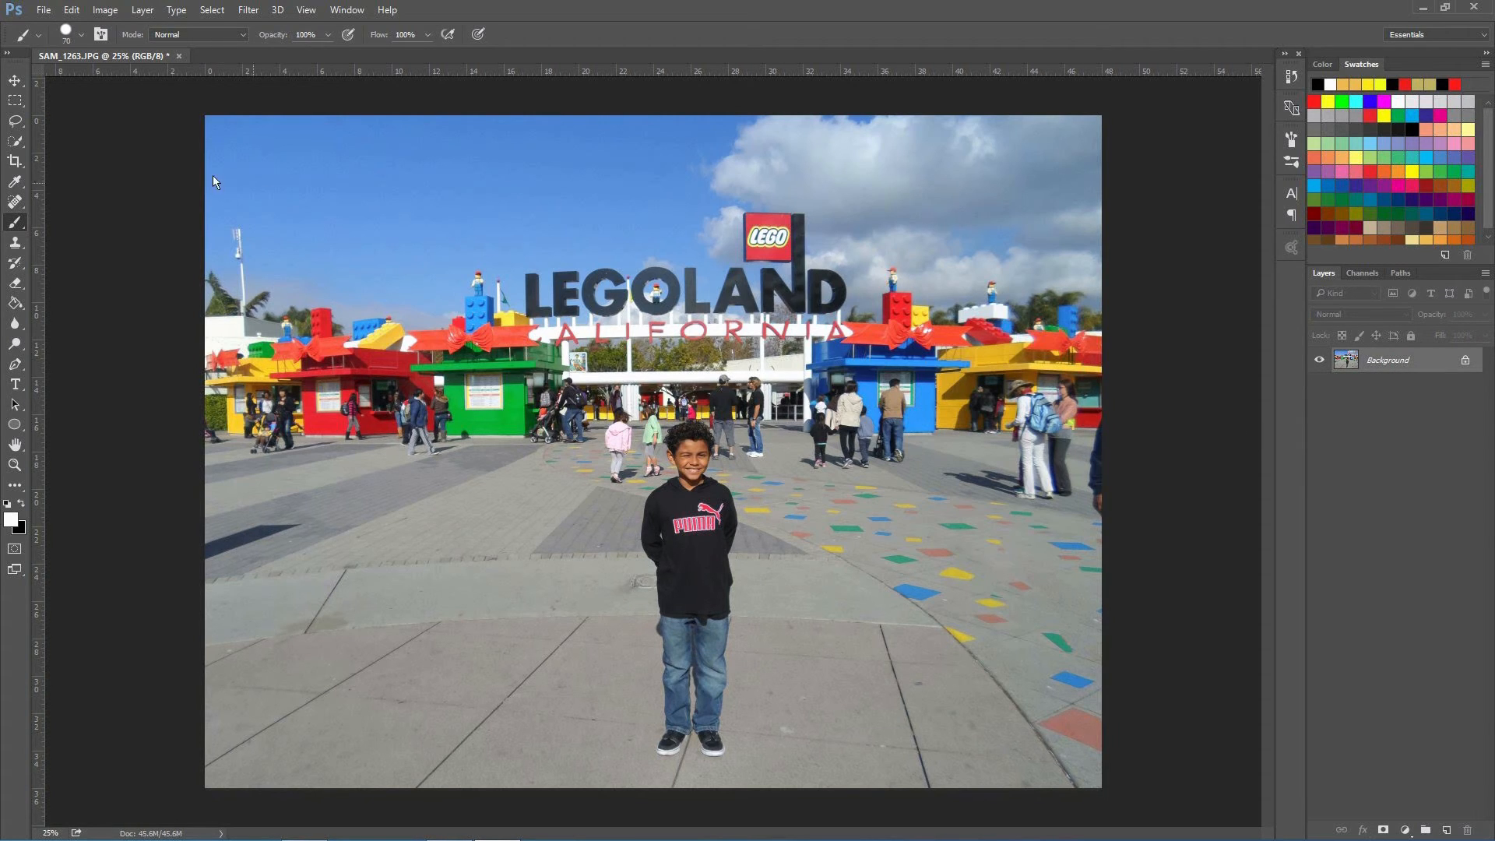
Select the green tile above the filled pavement with the Lasso tool and duplicate it onto its own layer via copy
{"action": "left_click", "coordinate": [14, 120]}
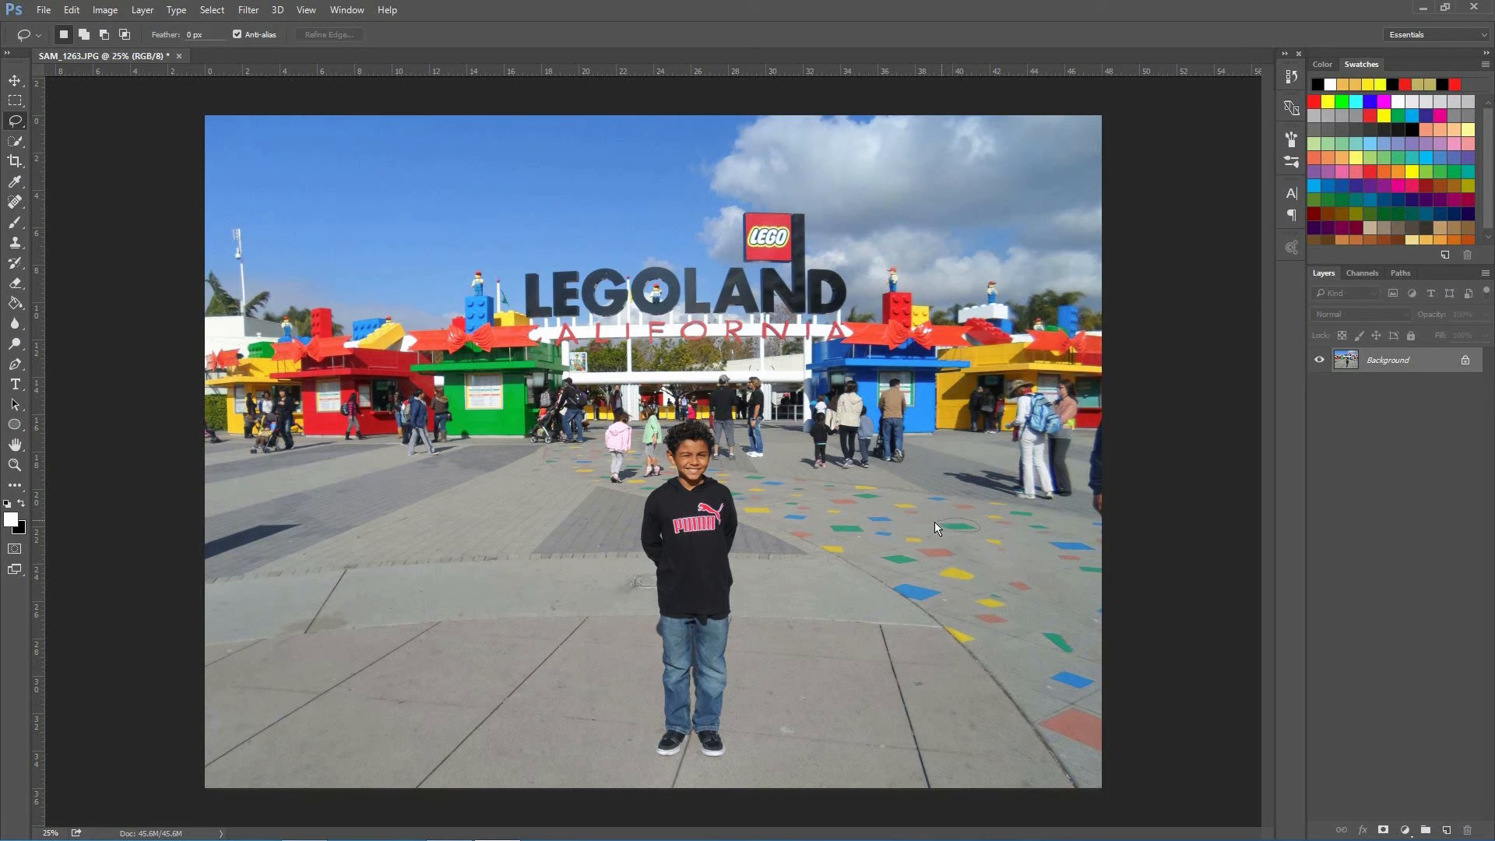
{"action": "left_click_drag", "start_coordinate": [959, 532], "coordinate": [959, 531]}
{"action": "right_click", "coordinate": [961, 524]}
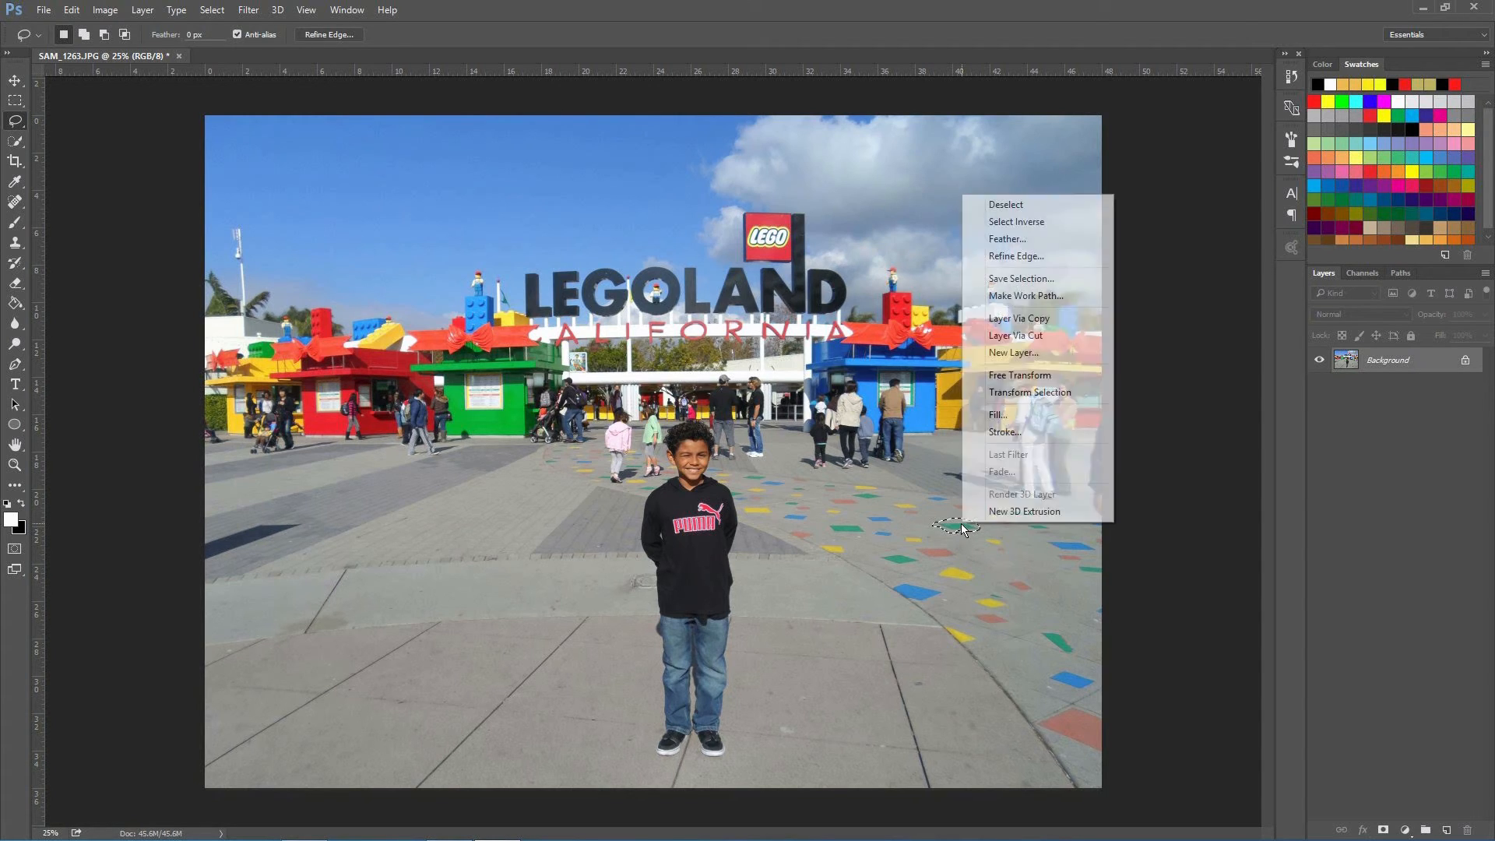
{"action": "left_click", "coordinate": [1015, 319]}
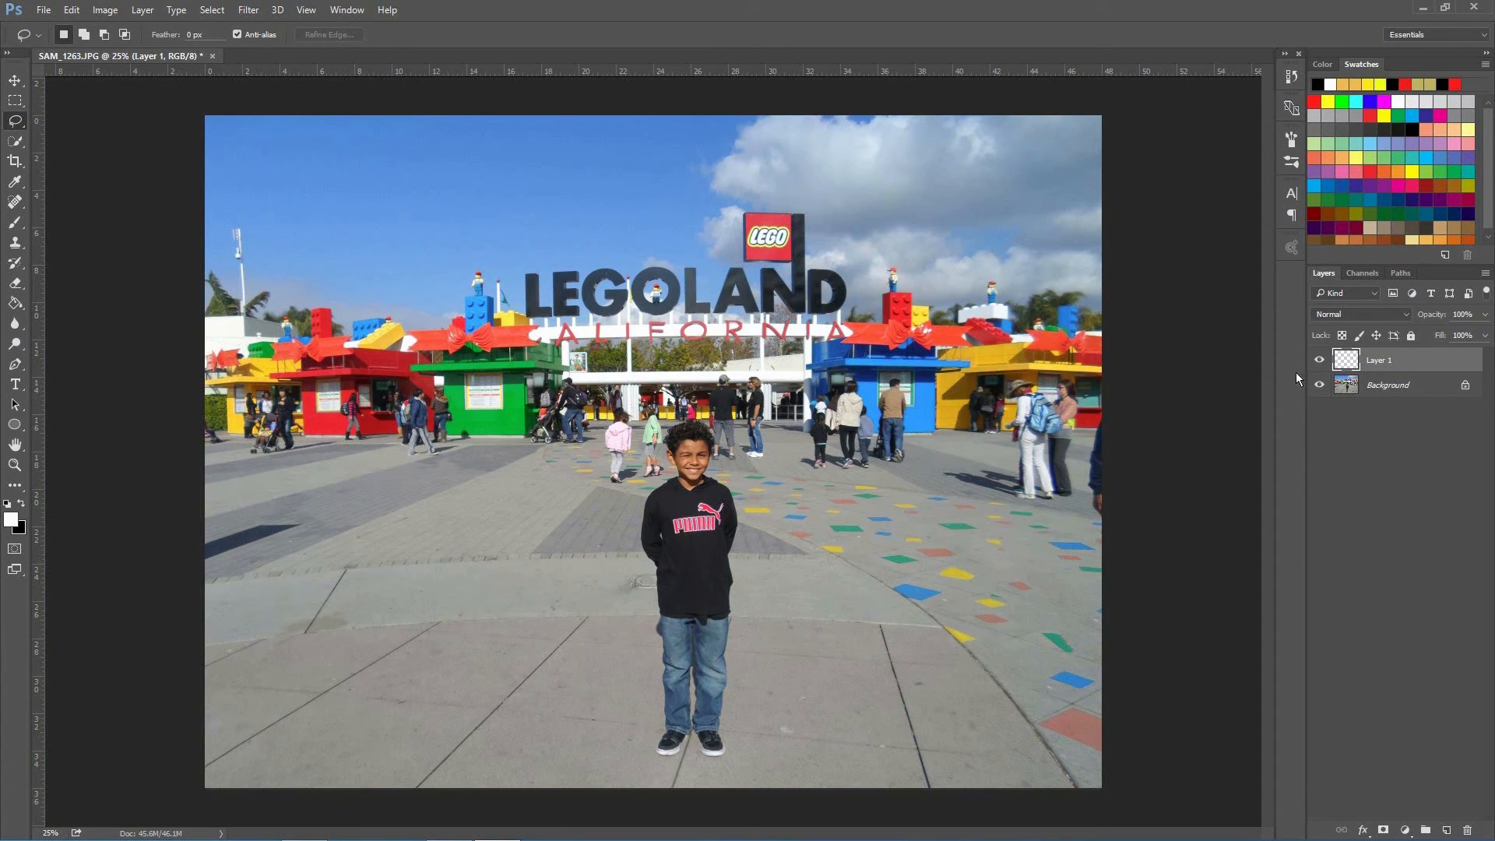
Toggle the copied tile layer's visibility several times to compare it with the background, leaving it shown
{"action": "left_click", "coordinate": [1320, 360]}
{"action": "left_click", "coordinate": [1320, 360]}
{"action": "left_click", "coordinate": [1320, 360]}
{"action": "left_click", "coordinate": [1320, 360]}
{"action": "left_click", "coordinate": [1319, 359]}
Try to move the Background layer with the Move tool and dismiss the resulting dialog
{"action": "left_click", "coordinate": [15, 80]}
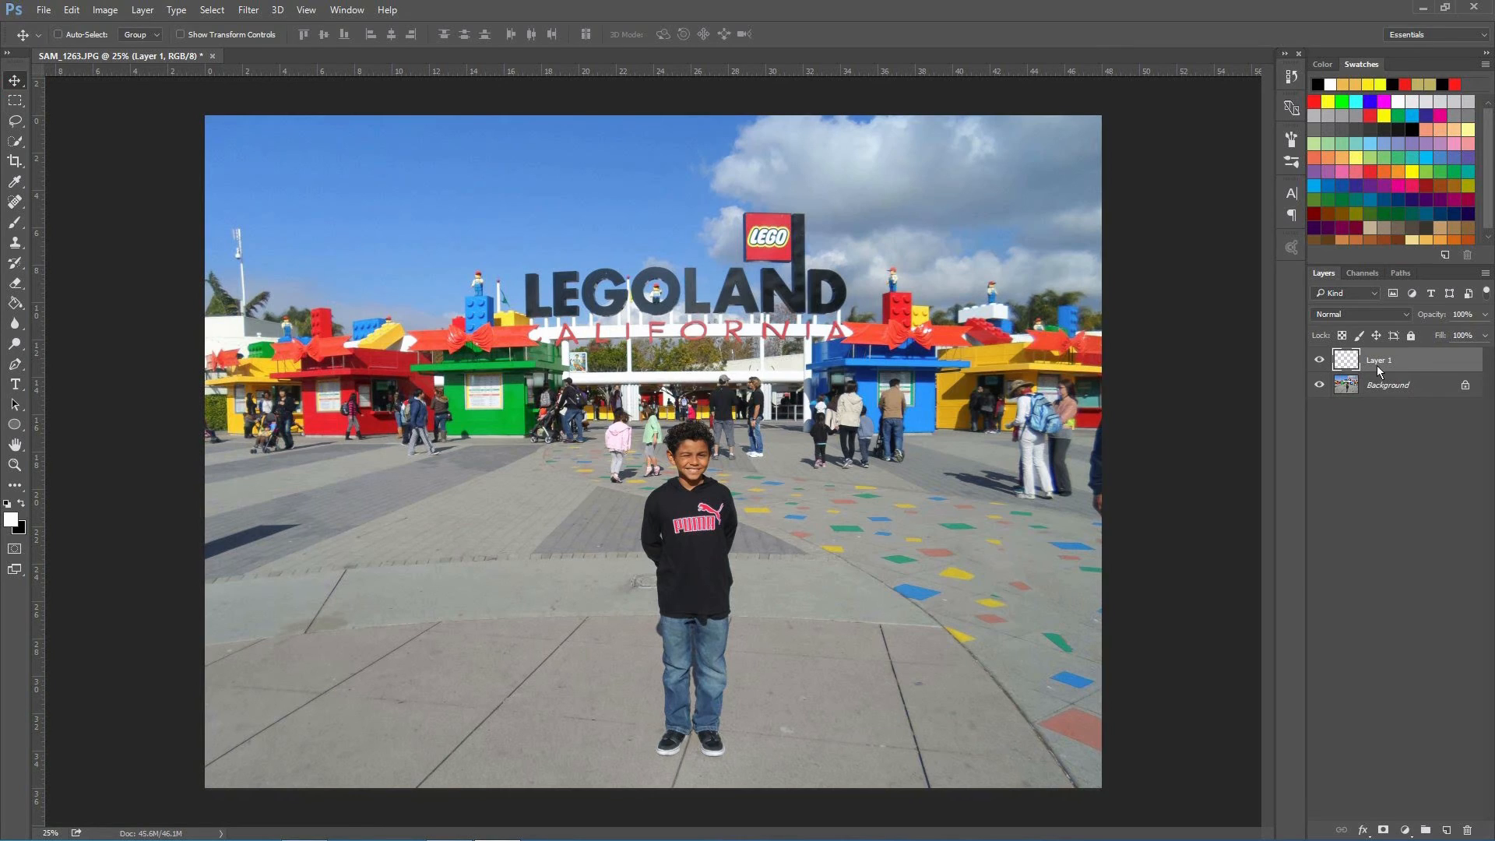
{"action": "left_click", "coordinate": [1427, 384]}
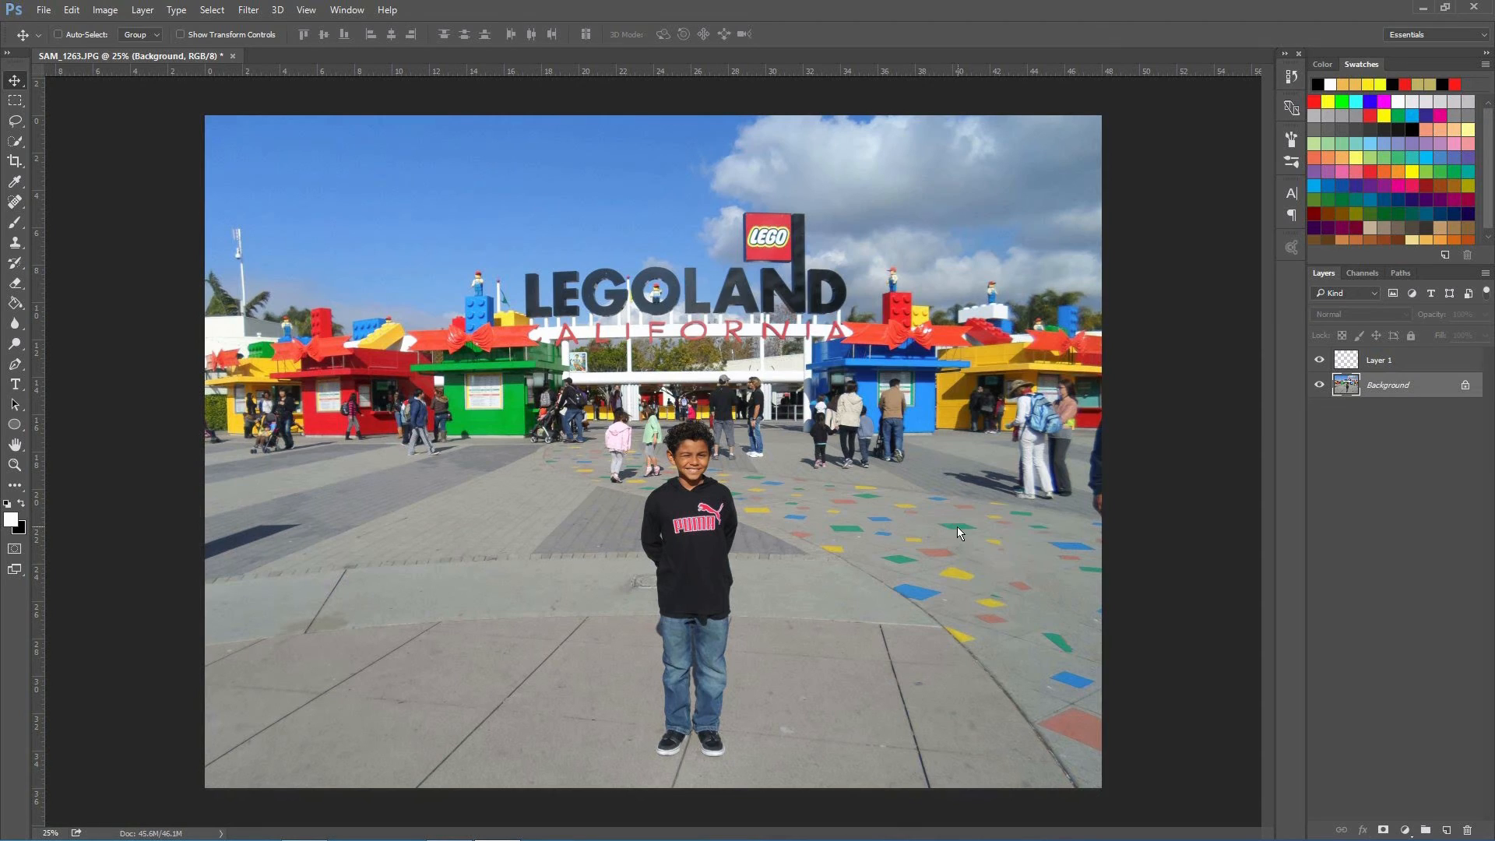
{"action": "left_click", "coordinate": [967, 564]}
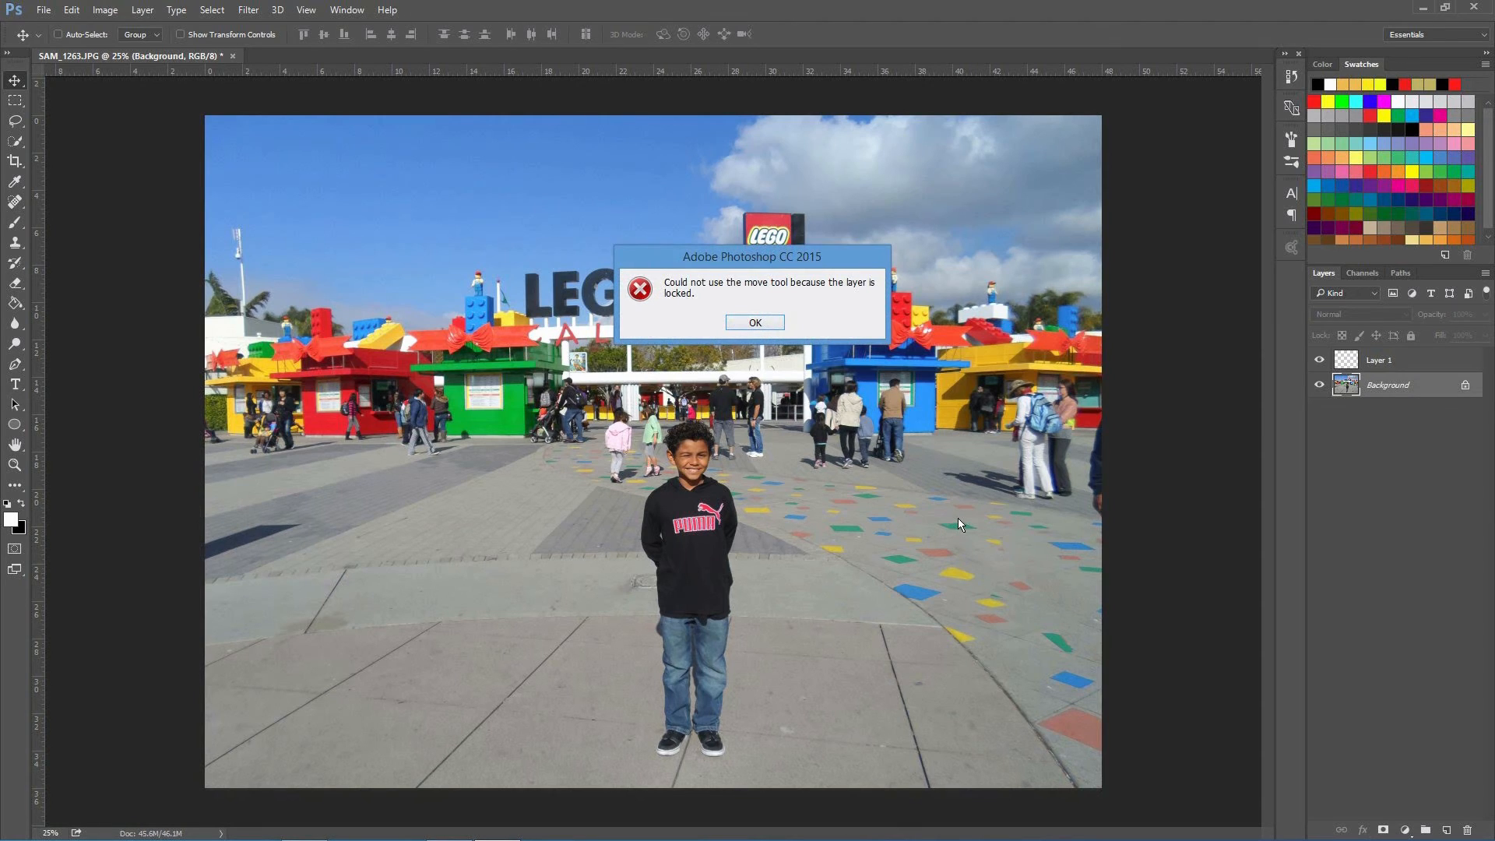
{"action": "left_click", "coordinate": [750, 327]}
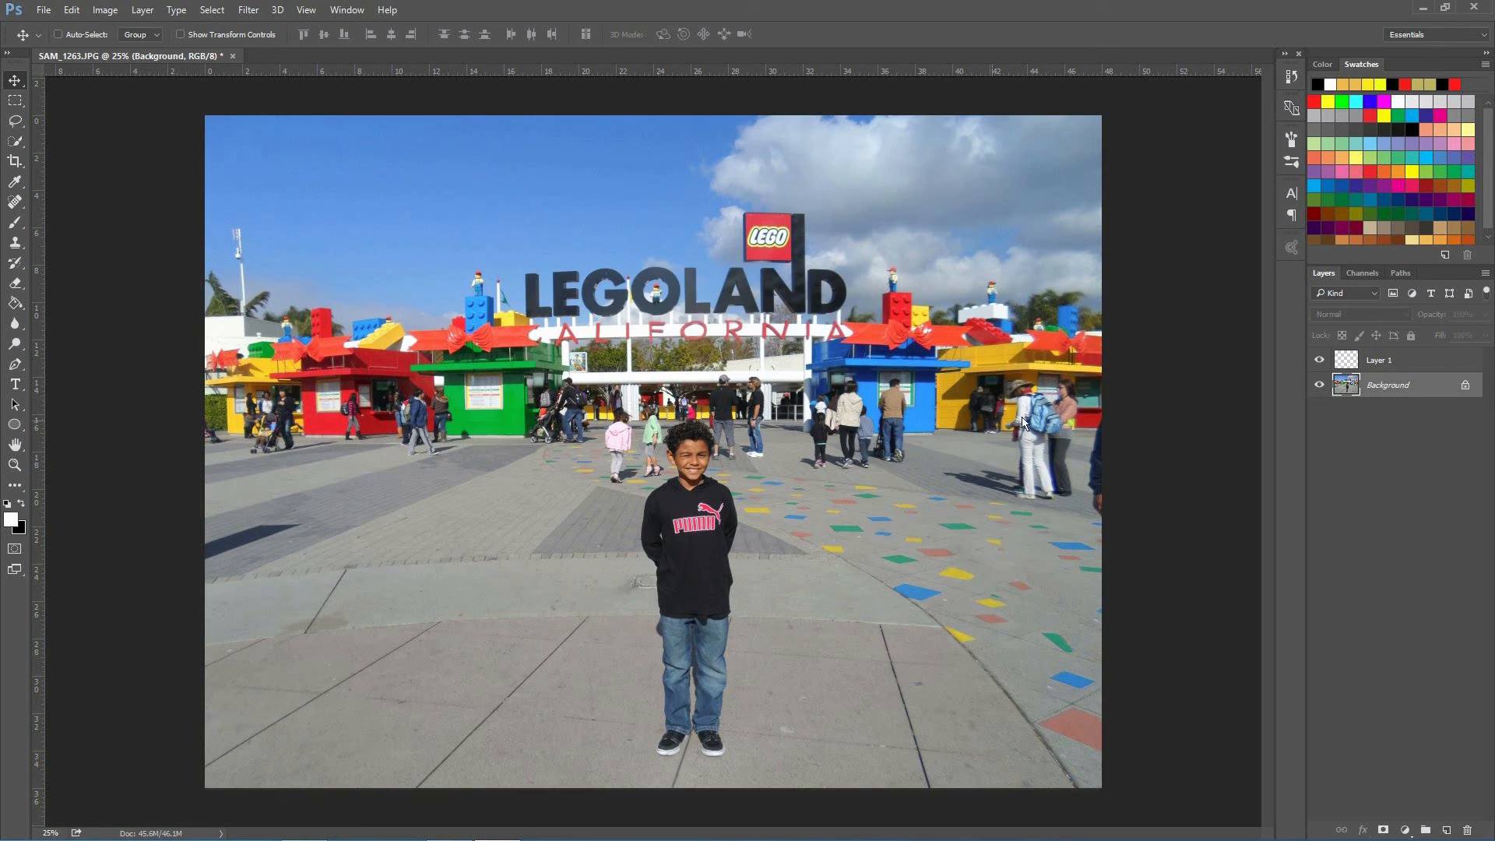
Move the copied green tile on Layer 1 about 4 in right and 2 in down onto the bare filled pavement
{"action": "left_click", "coordinate": [1403, 361]}
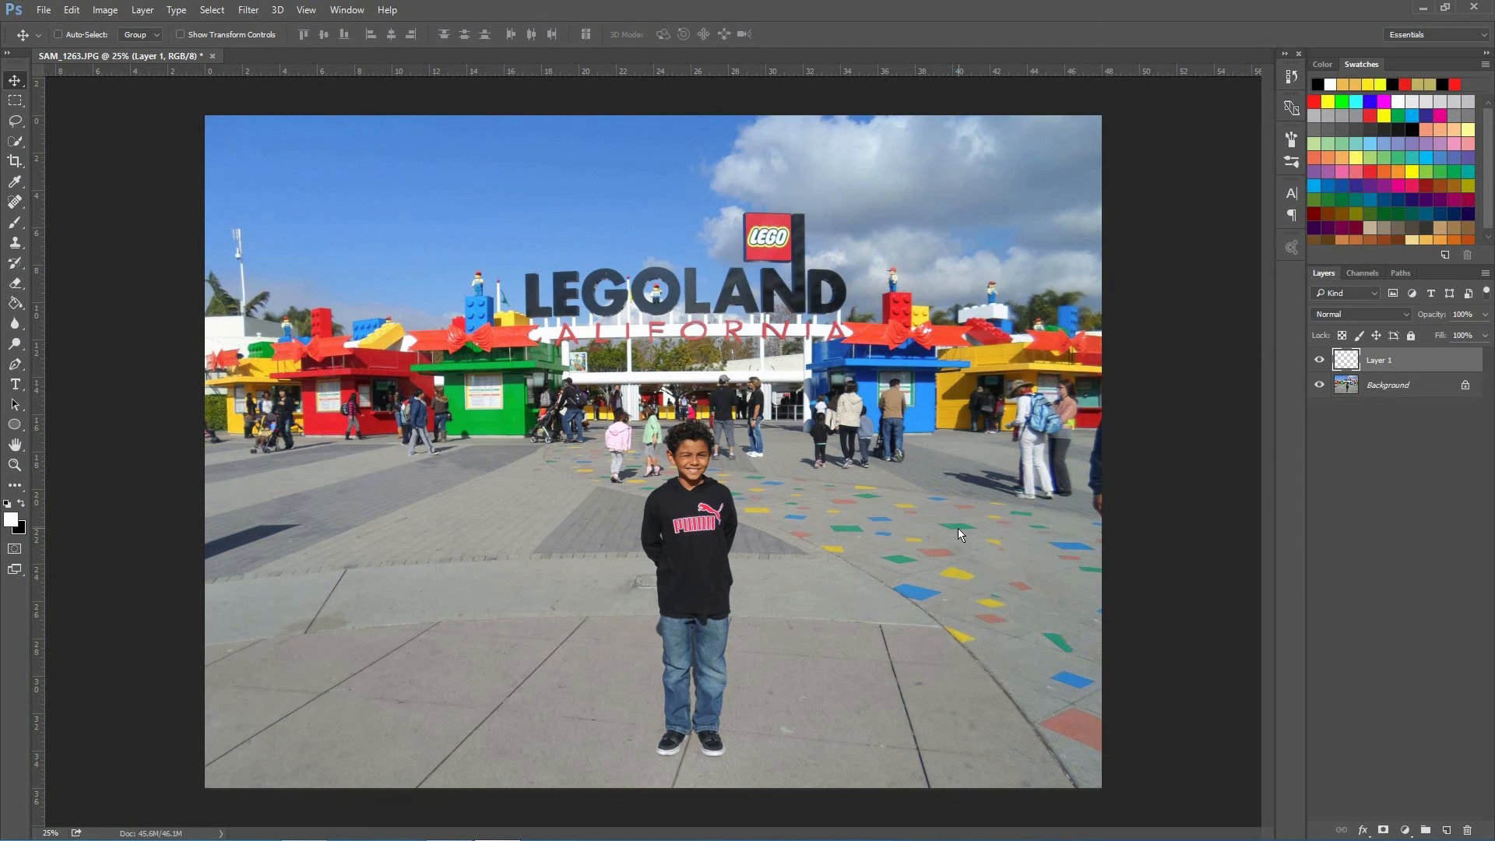
{"action": "left_click_drag", "start_coordinate": [958, 528], "coordinate": [1031, 566]}
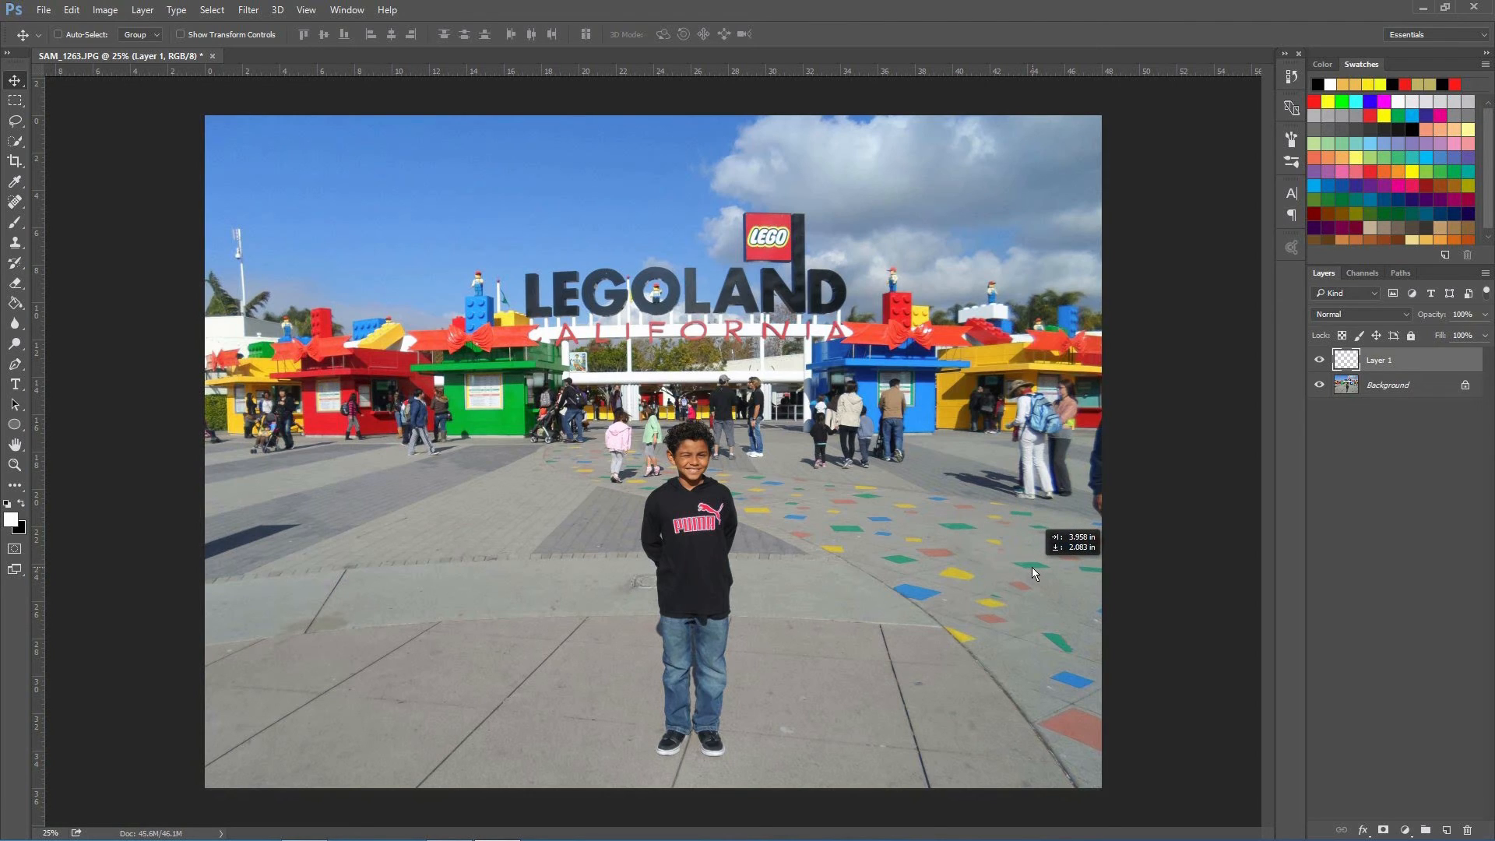
{"action": "left_click_drag", "start_coordinate": [1030, 567], "coordinate": [1033, 567]}
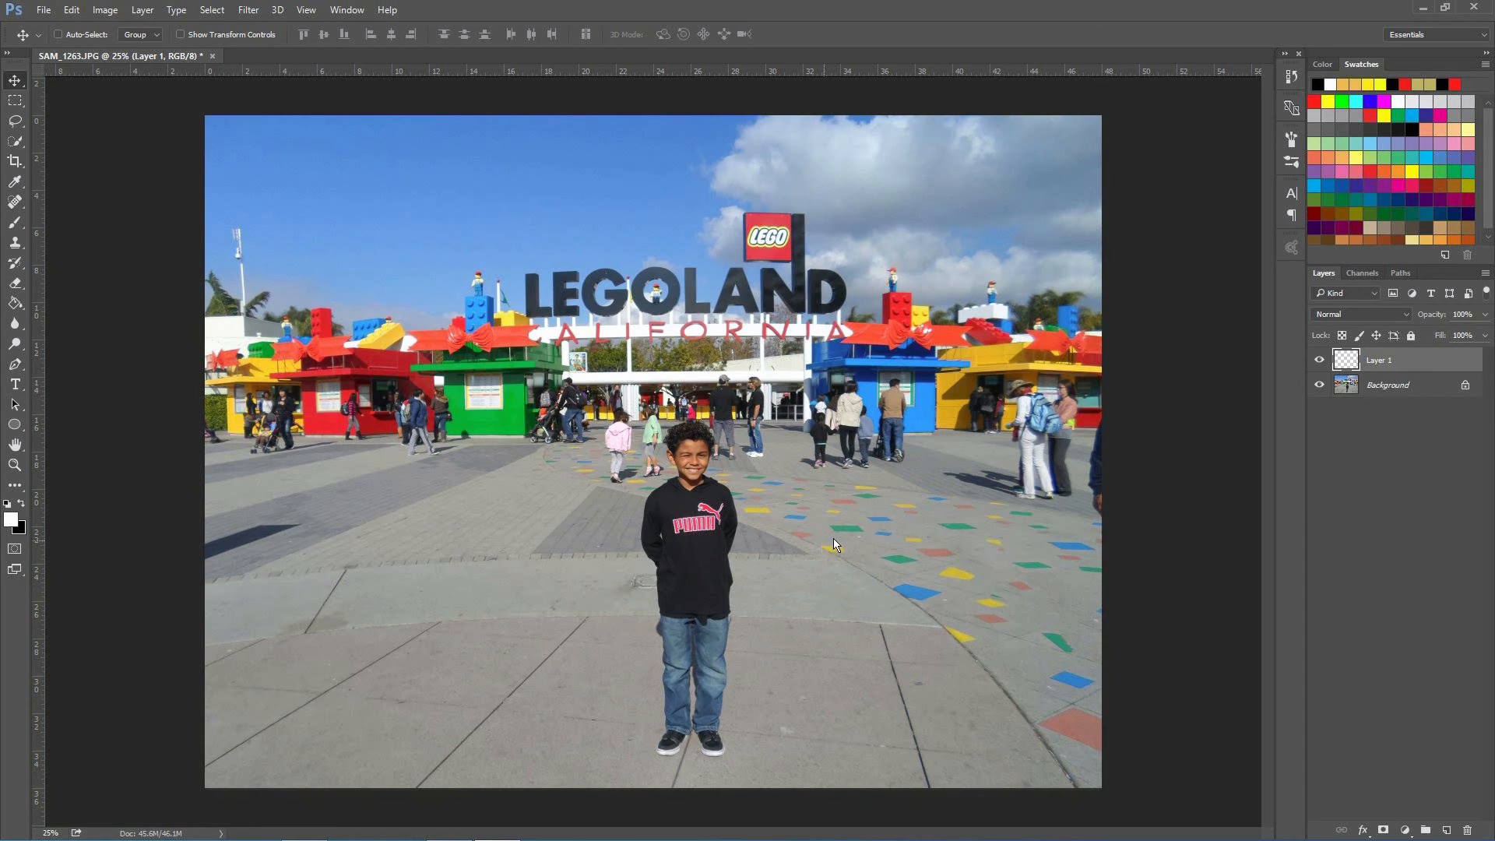
Try to lasso the green tile above the large blue one and copy it to a new layer from Layer 1, then clear the selection
{"action": "left_click", "coordinate": [15, 120]}
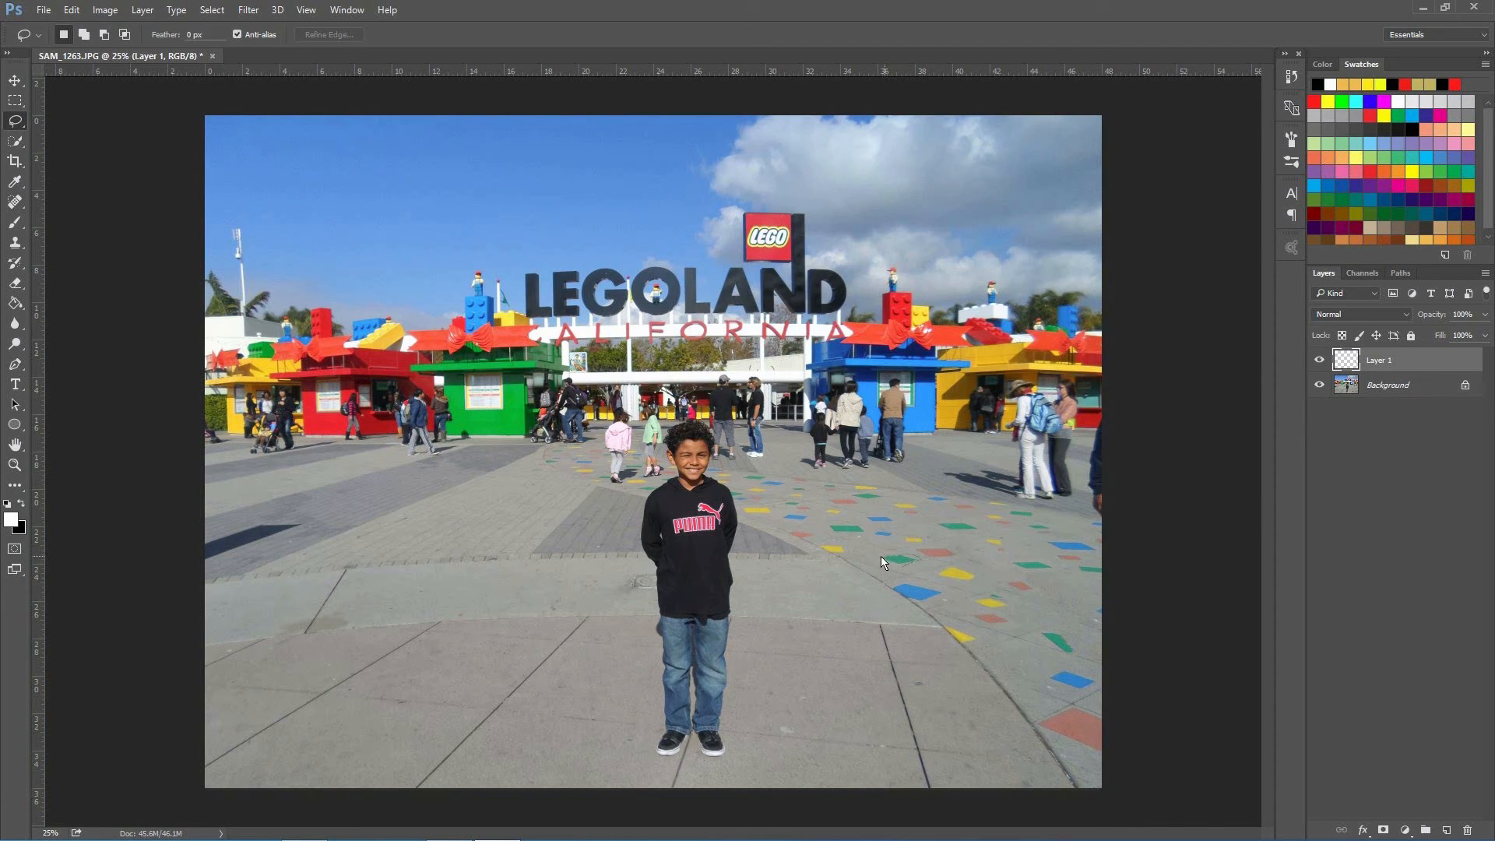
{"action": "left_click_drag", "start_coordinate": [904, 566], "coordinate": [904, 566]}
{"action": "right_click", "coordinate": [893, 560]}
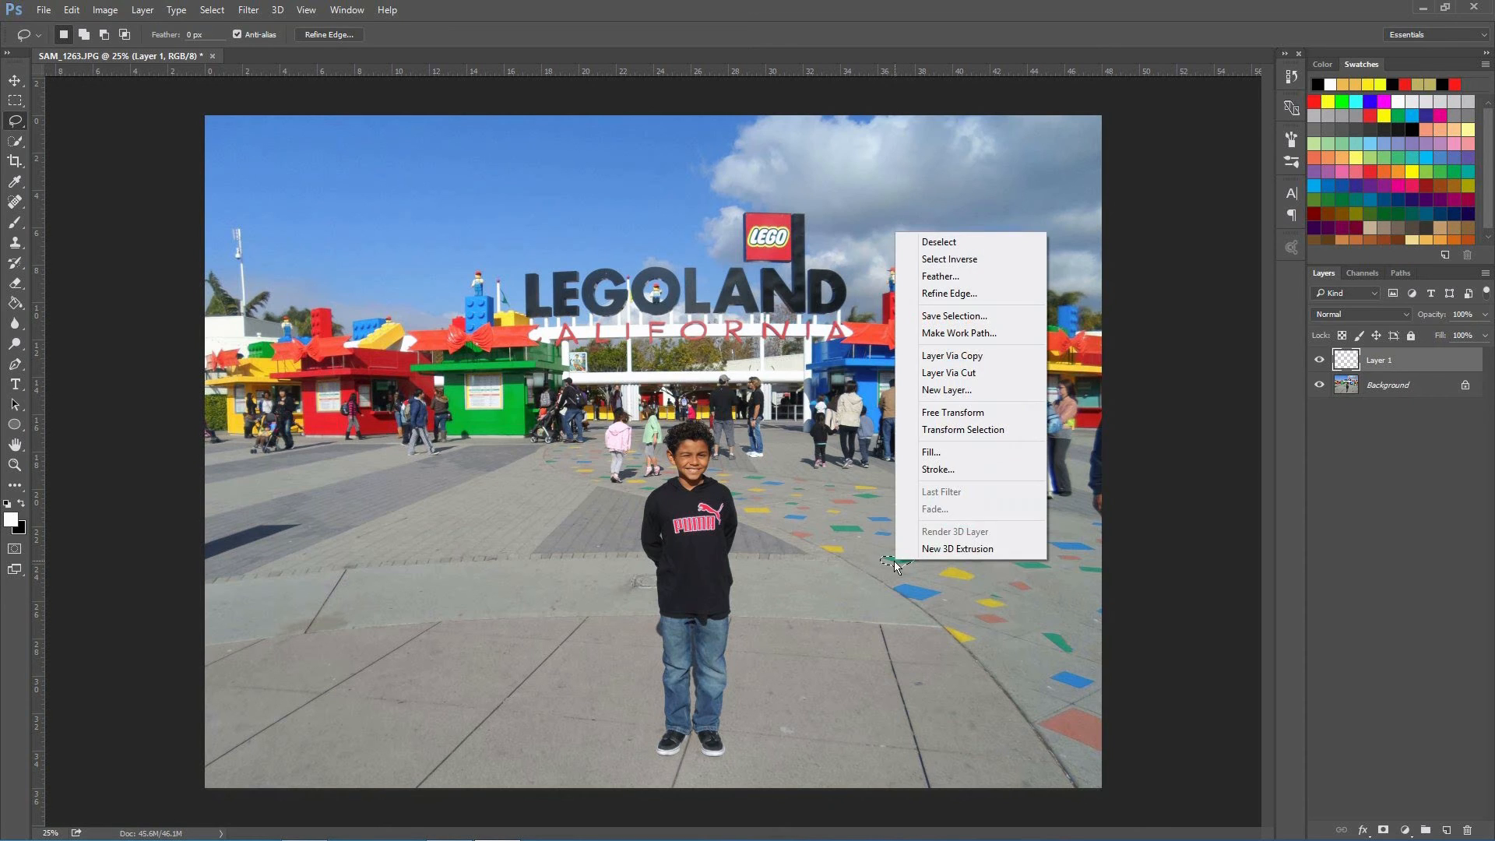
{"action": "left_click", "coordinate": [971, 358]}
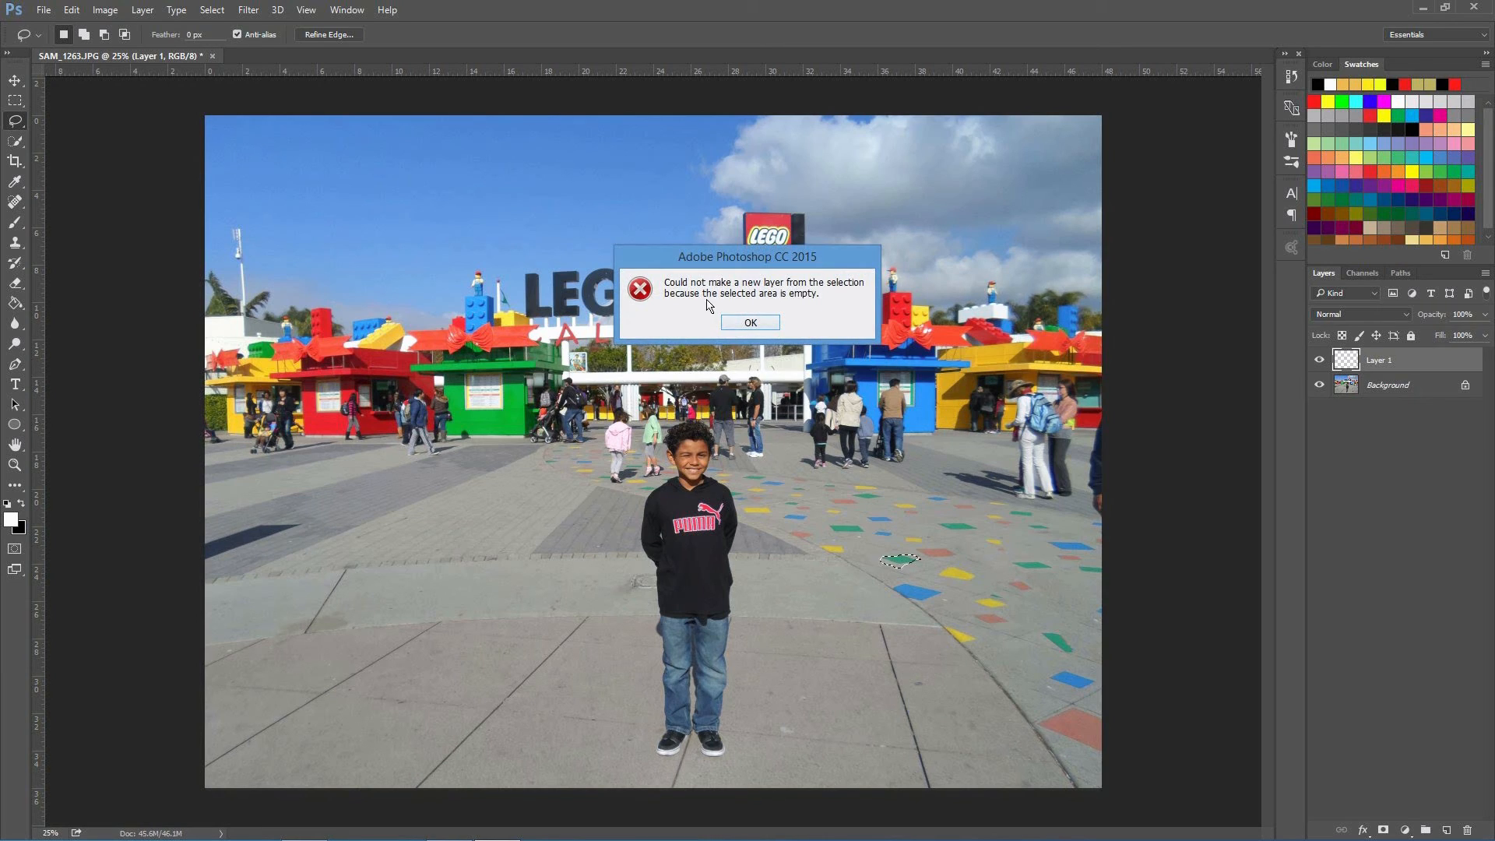
{"action": "left_click", "coordinate": [751, 323]}
{"action": "left_click", "coordinate": [889, 480]}
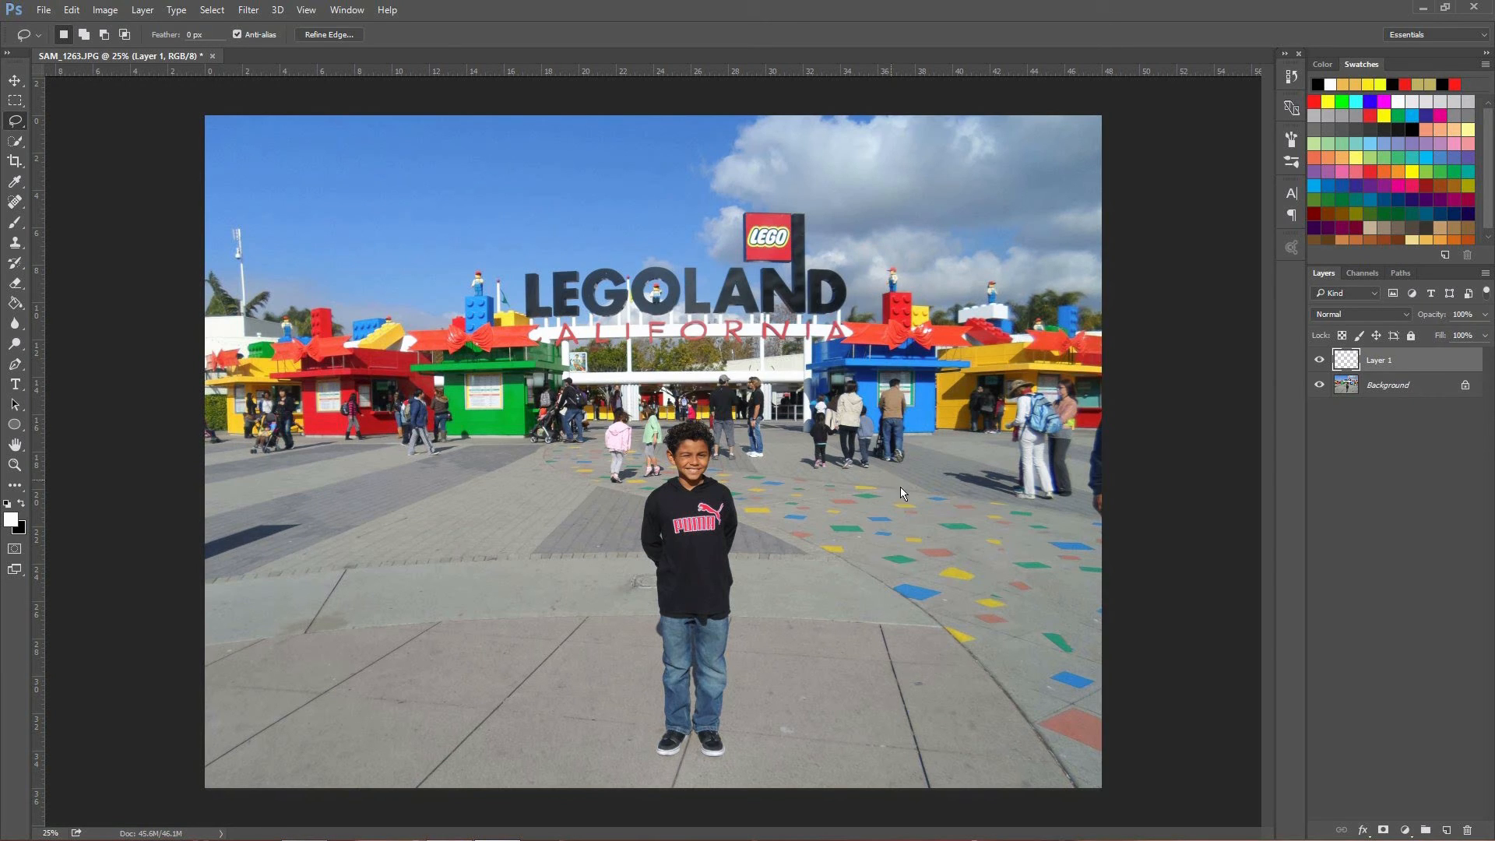
On the Background layer, lasso the small blue tile just right of the boy's shoulder and duplicate it with Layer Via Copy
{"action": "left_click", "coordinate": [1402, 389]}
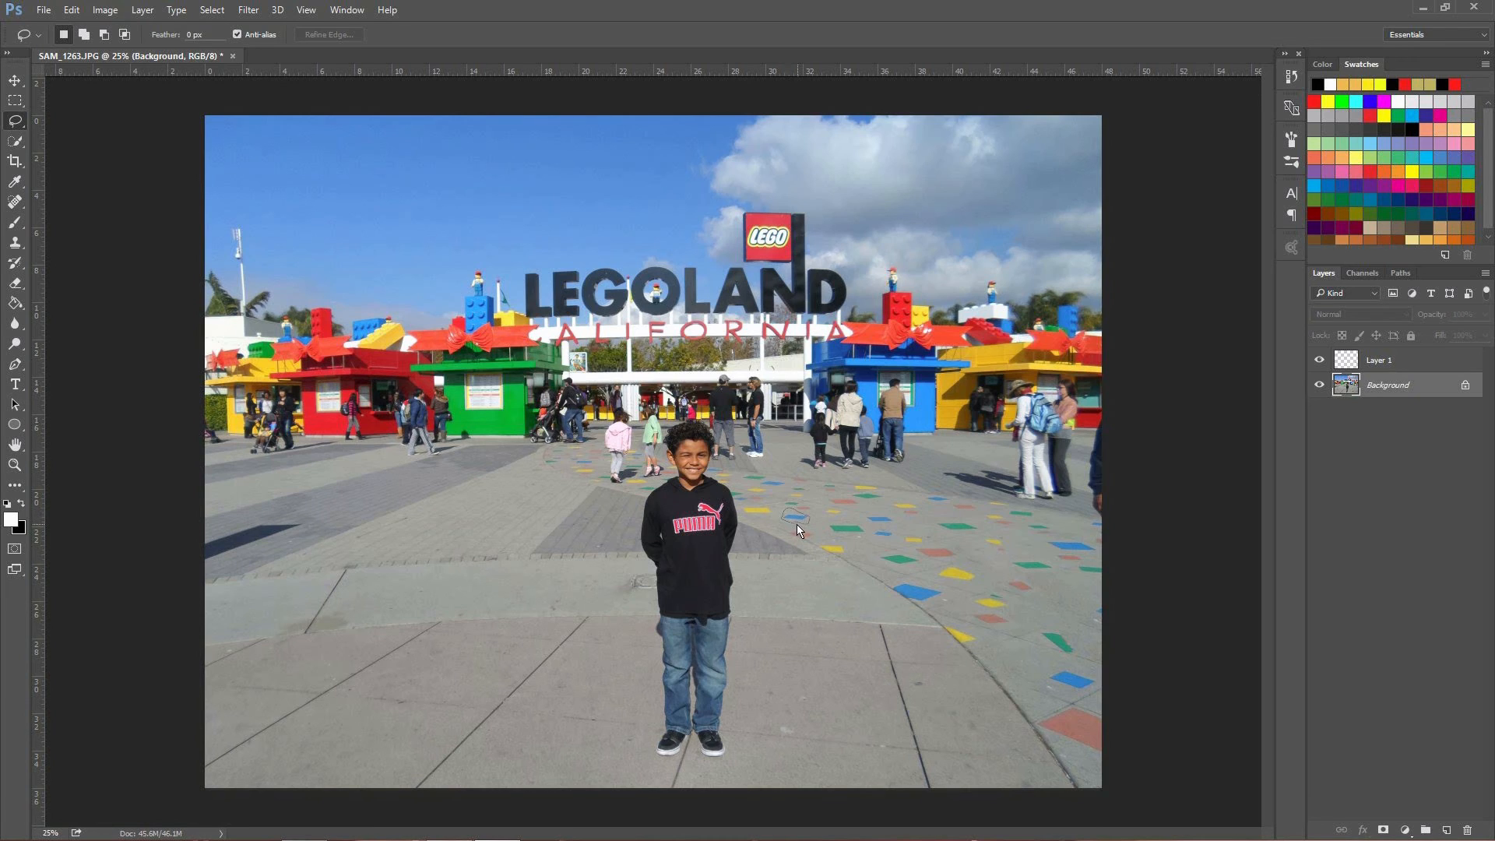
{"action": "left_click_drag", "start_coordinate": [801, 525], "coordinate": [800, 525]}
{"action": "right_click", "coordinate": [795, 515]}
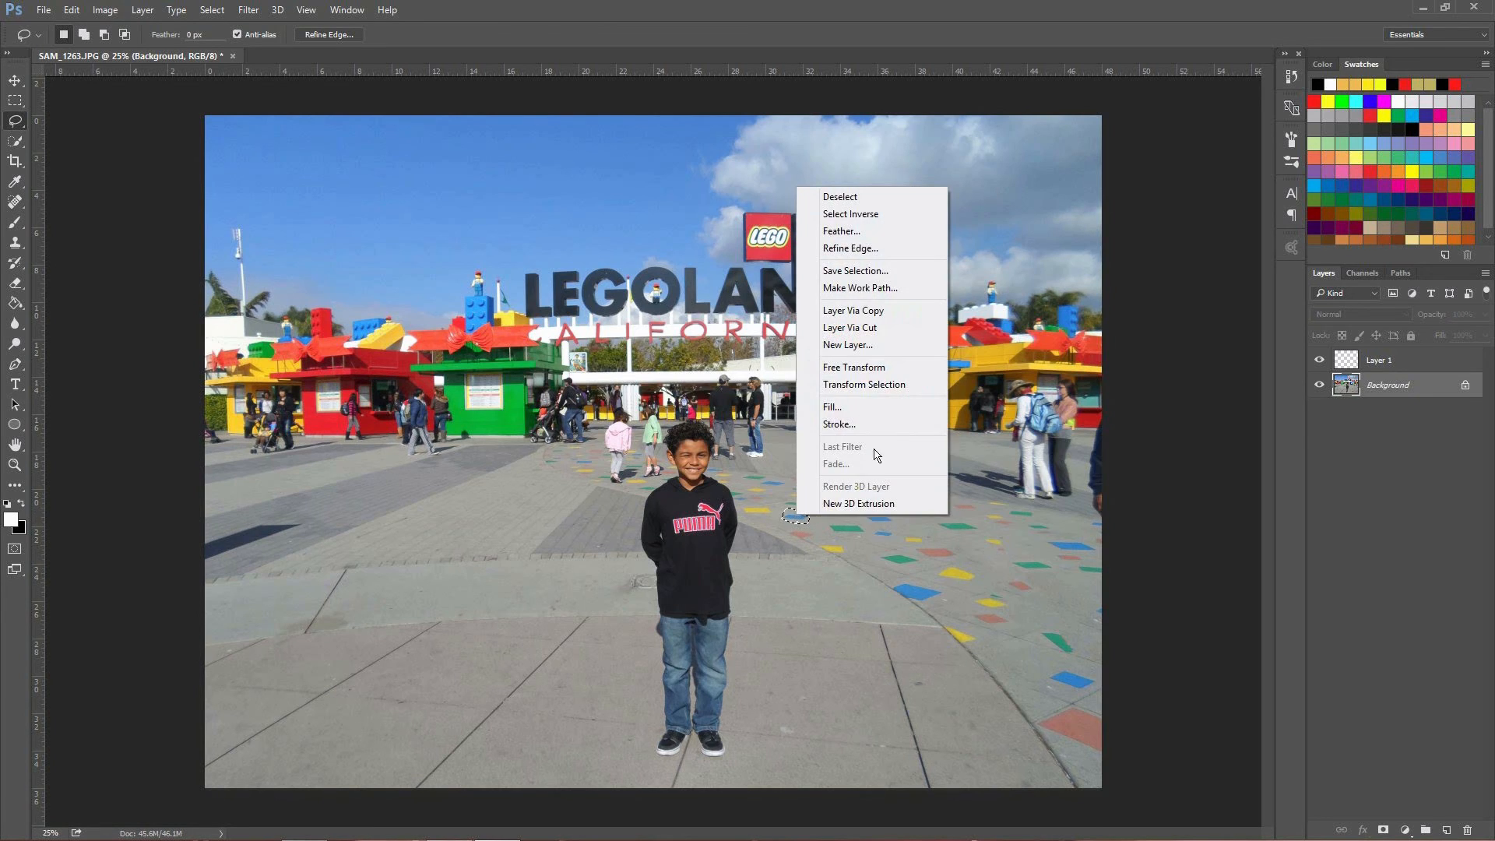
{"action": "left_click", "coordinate": [875, 317]}
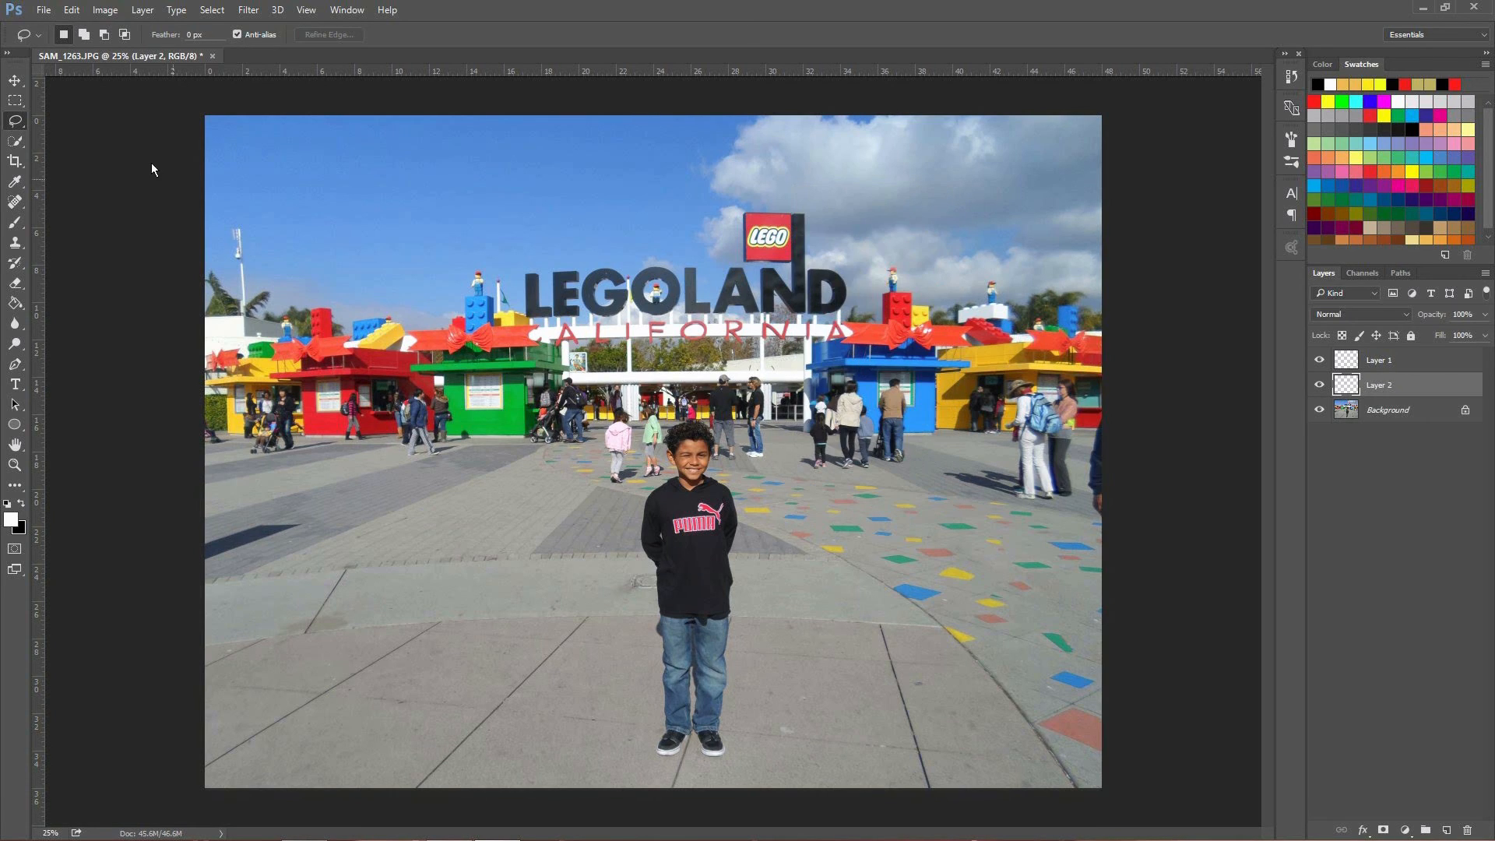
Move the copied blue tile onto the bare pavement left of the lowest blue tile and set its layer's blend mode to Darken
{"action": "left_click", "coordinate": [15, 80]}
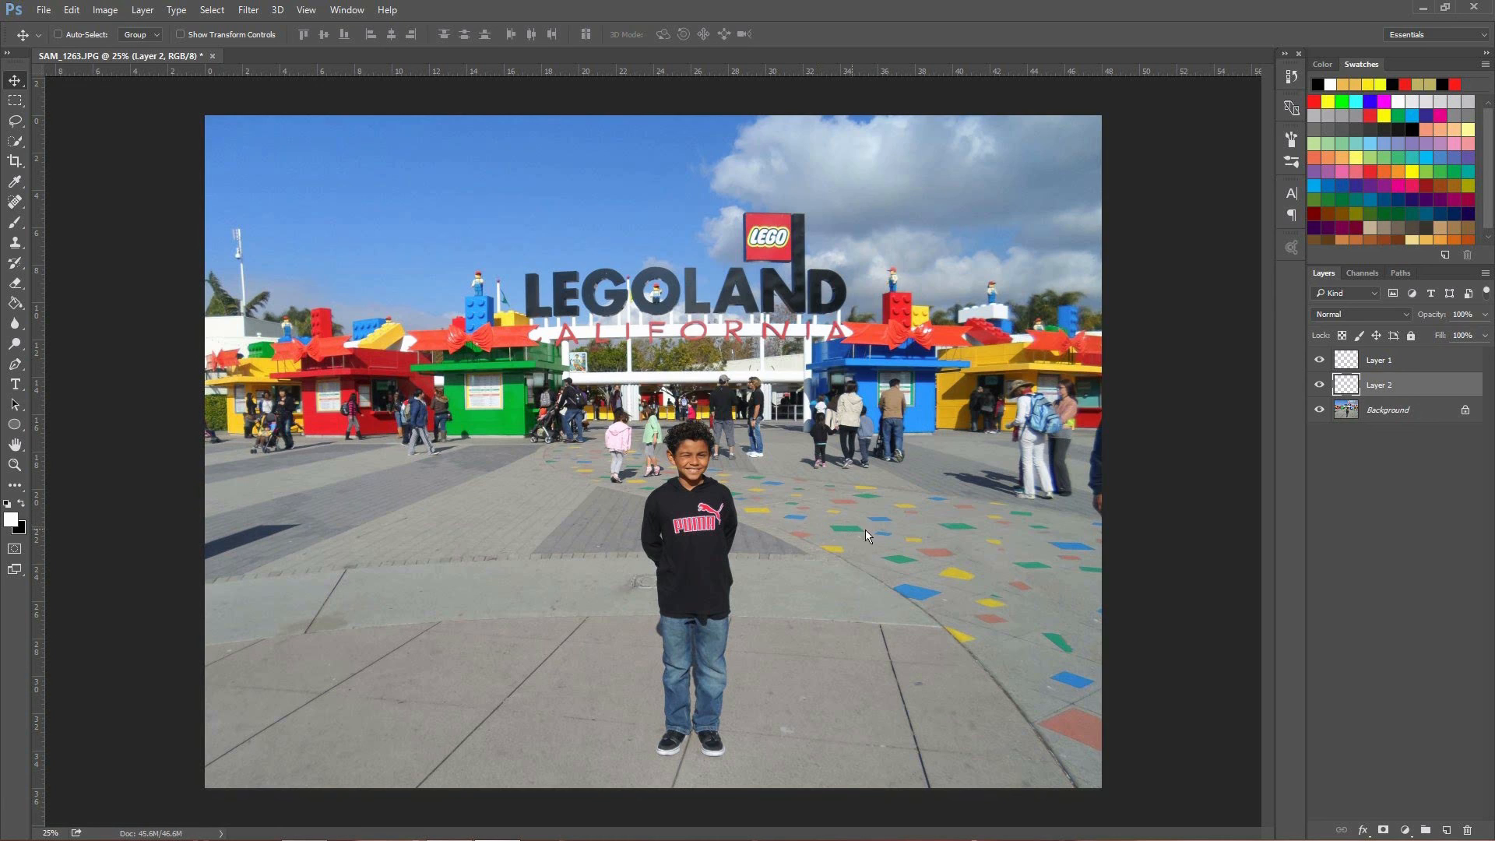
{"action": "left_click_drag", "start_coordinate": [861, 513], "coordinate": [1098, 674]}
{"action": "mouse_move", "coordinate": [1099, 666]}
{"action": "left_mouse_down"}
{"action": "mouse_move", "coordinate": [1113, 619]}
{"action": "mouse_move", "coordinate": [1089, 670]}
{"action": "left_mouse_up"}
{"action": "left_click", "coordinate": [1407, 310]}
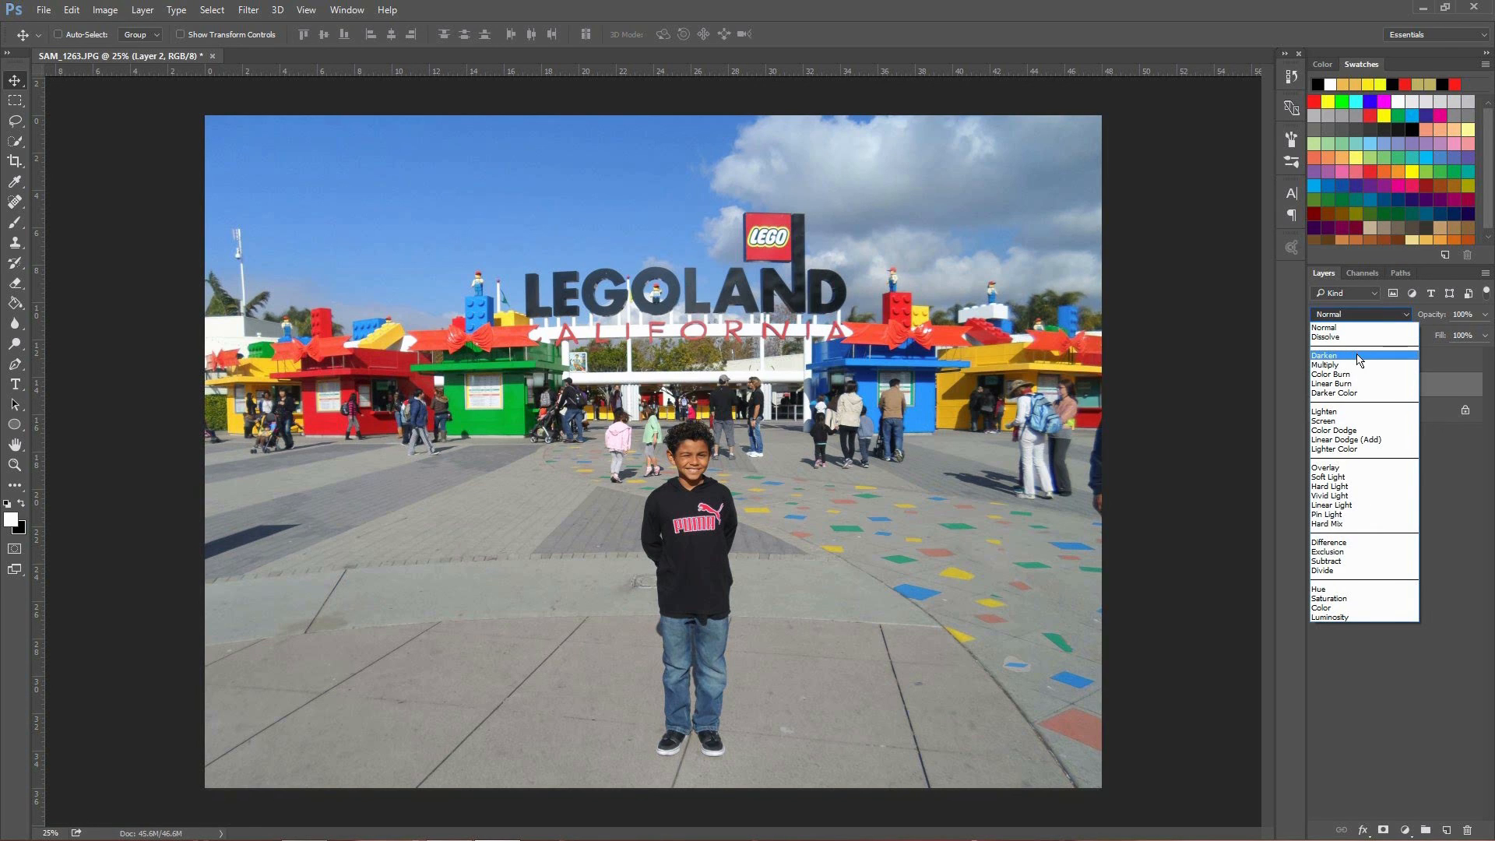
{"action": "left_click", "coordinate": [1358, 356]}
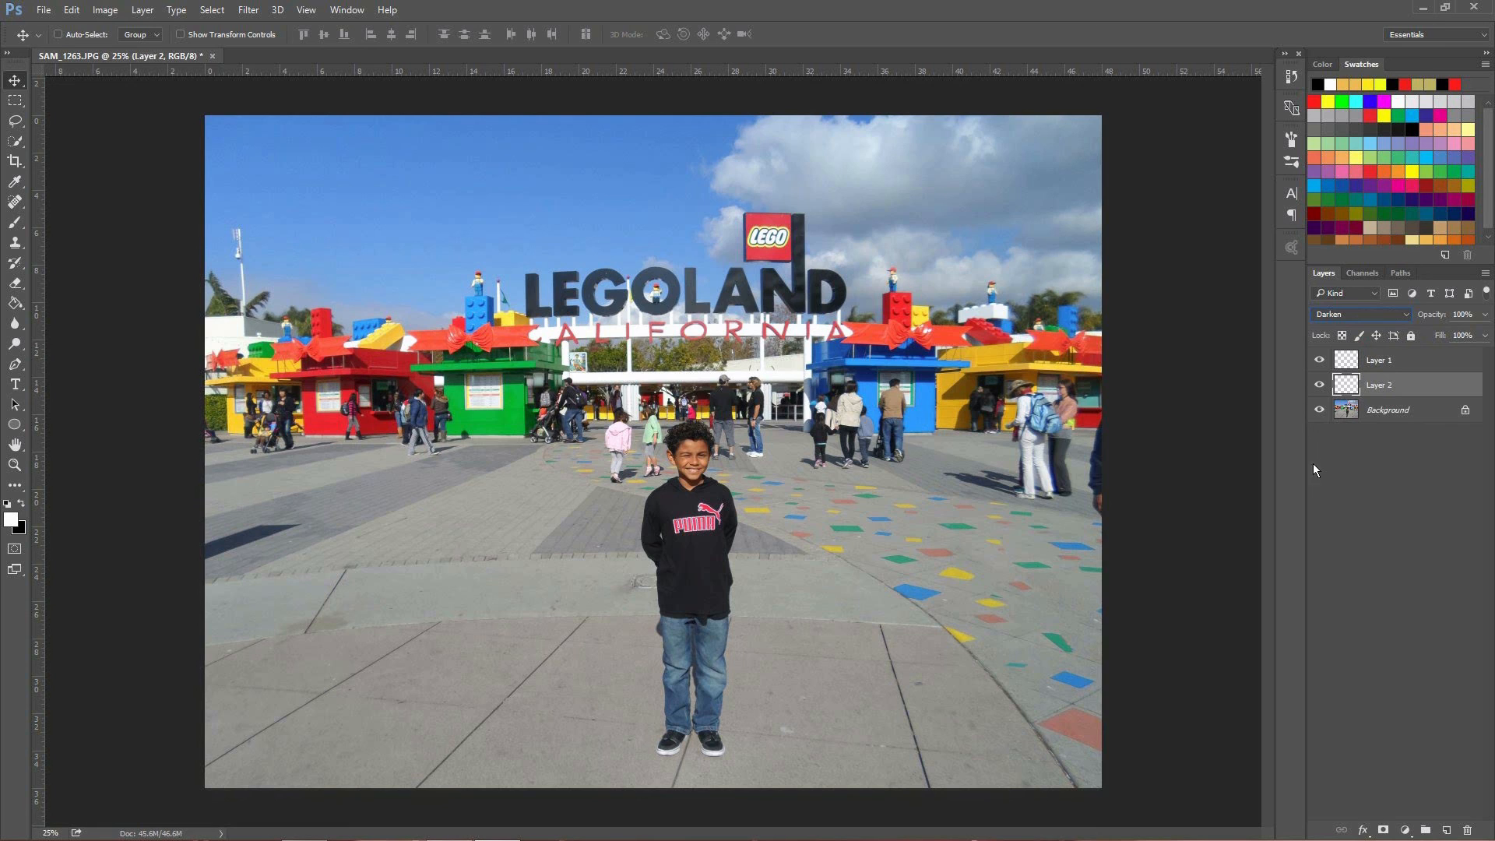